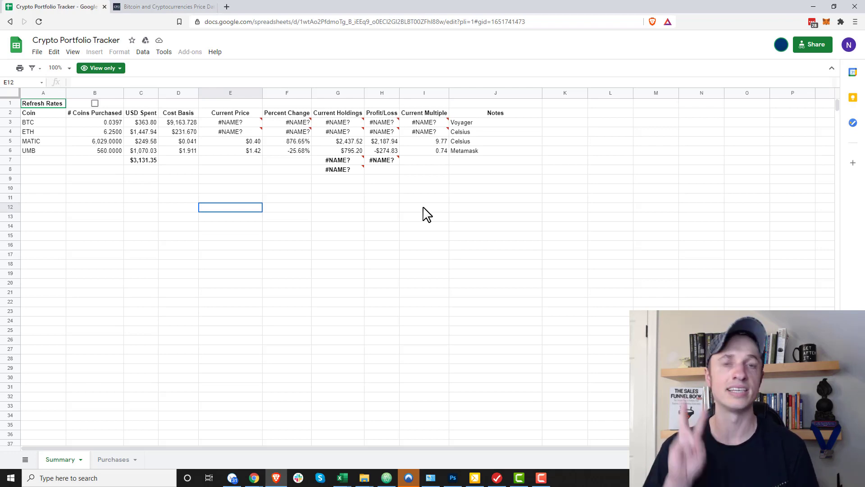
# Glance at the cryptofinance.ai price page, then return to the view-only tracker and open its File menu
pyautogui.click(164, 7)
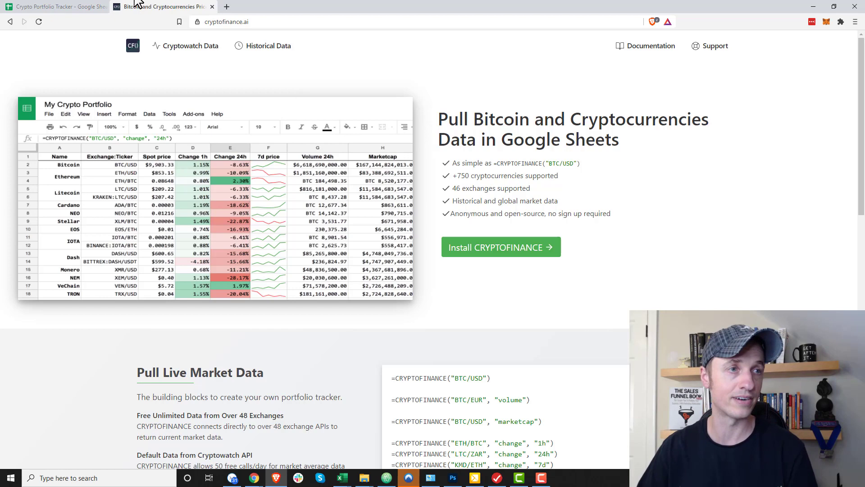
pyautogui.click(85, 6)
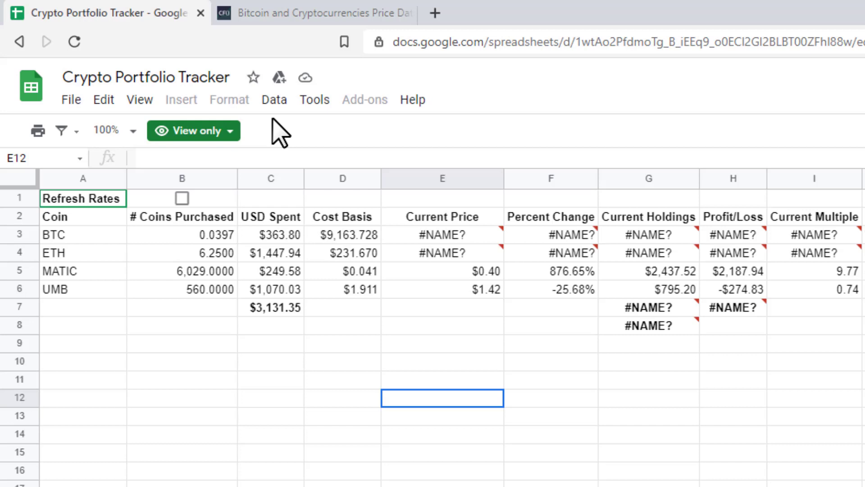
pyautogui.click(74, 101)
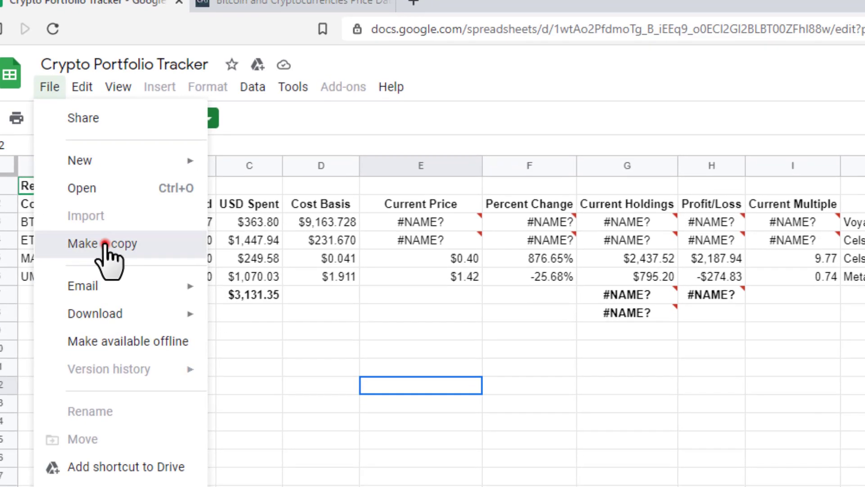
# Start a copy of the spreadsheet and remove the 'Copy of' prefix so it's named 'Crypto Portfolio Tracker'
pyautogui.click(124, 255)
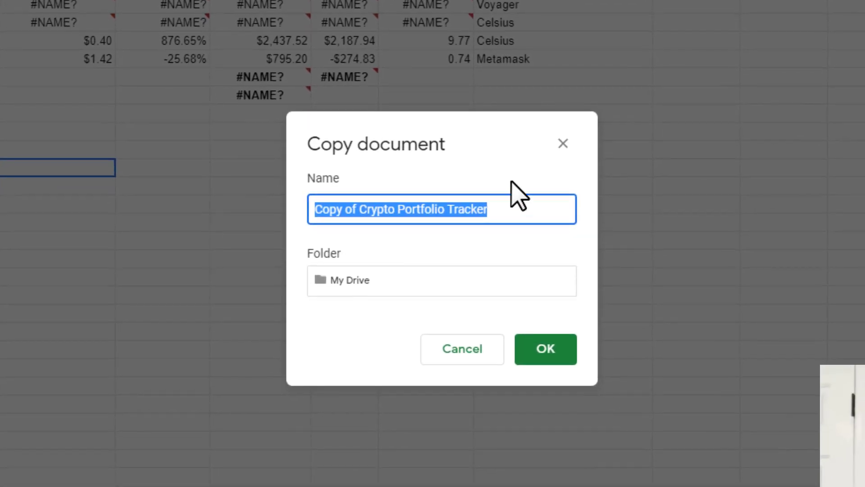
pyautogui.click(394, 208)
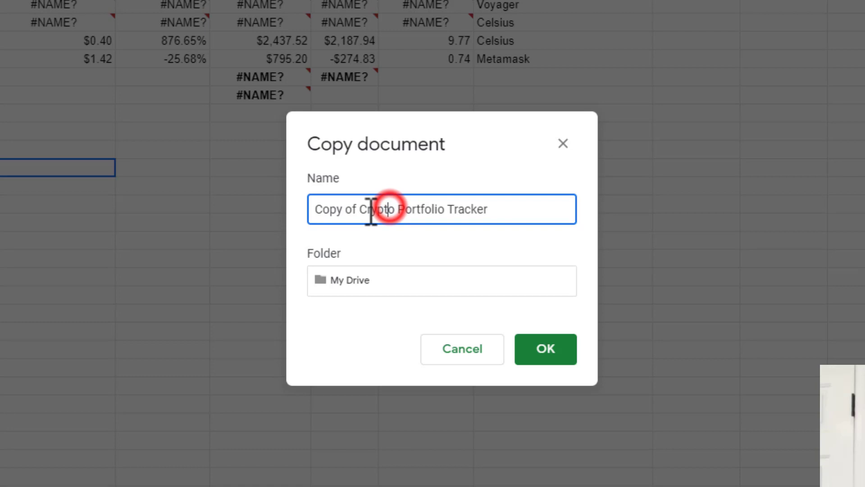
pyautogui.moveTo(361, 209); pyautogui.dragTo(316, 210)
pyautogui.press('BackSpace')
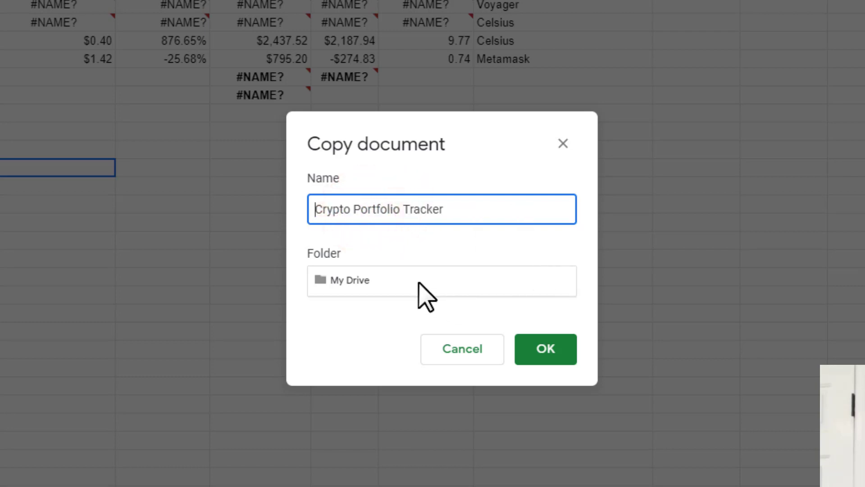
# Create a new 'cRYPTO sTUFF' folder in My Drive and set it as the copy's destination
pyautogui.click(413, 276)
pyautogui.click(458, 363)
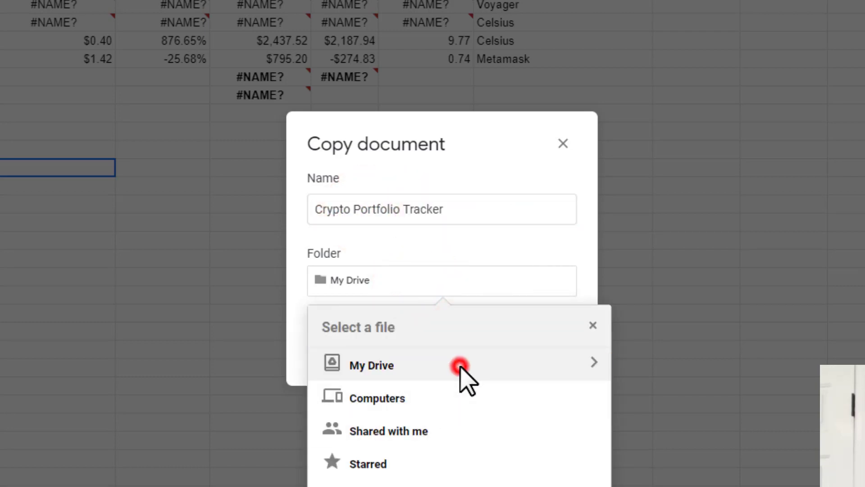
pyautogui.click(588, 365)
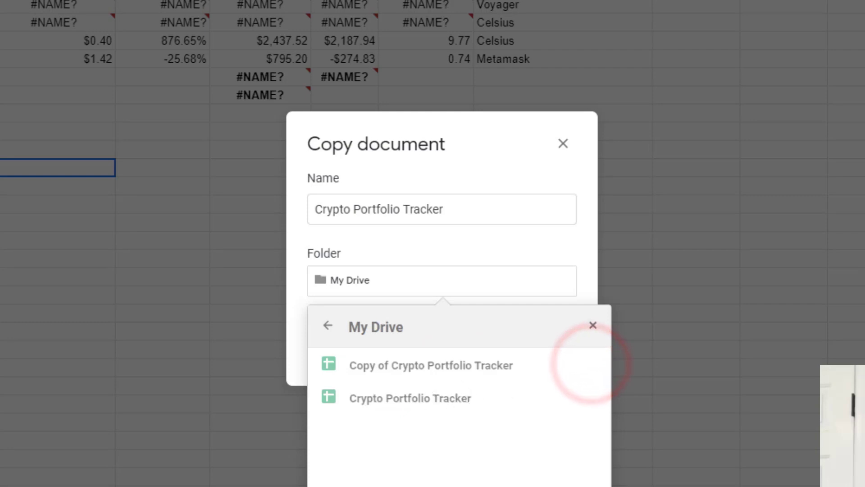
pyautogui.click(325, 484)
pyautogui.write('c')
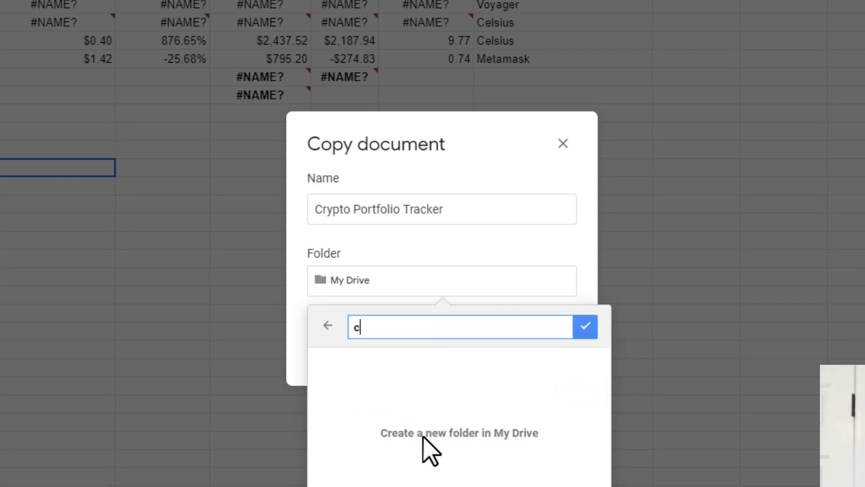
pyautogui.write('RYPTO sTUFF')
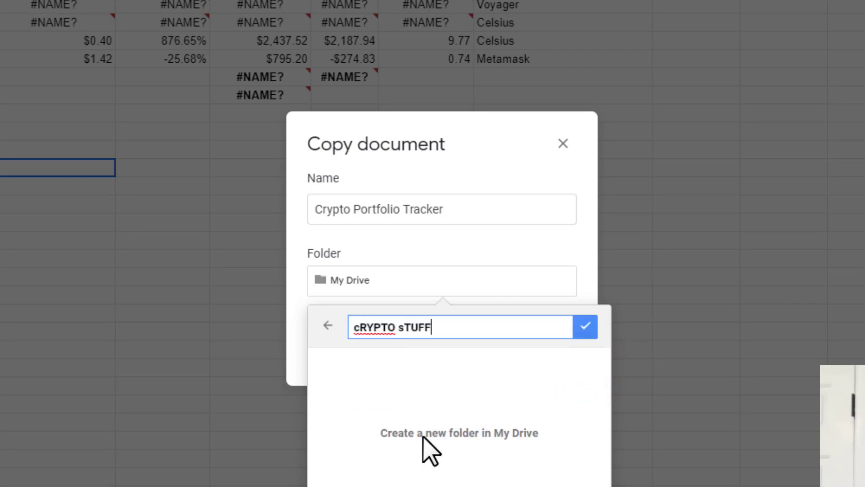
pyautogui.click(586, 326)
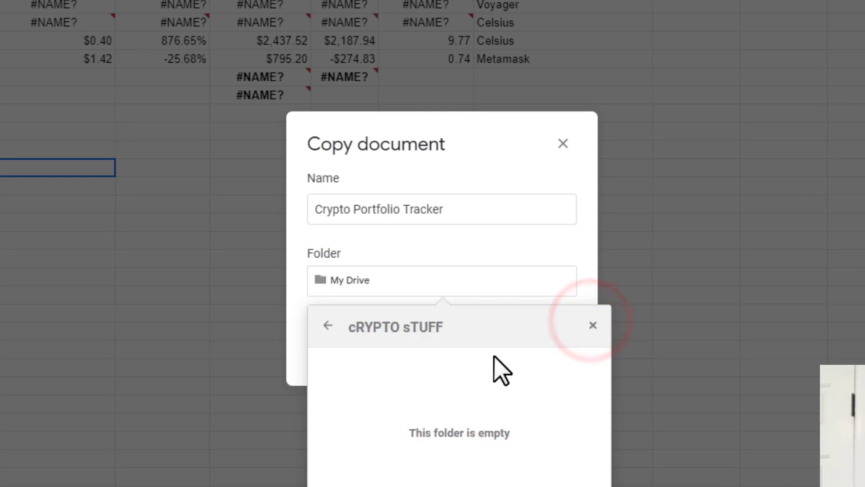
pyautogui.click(563, 484)
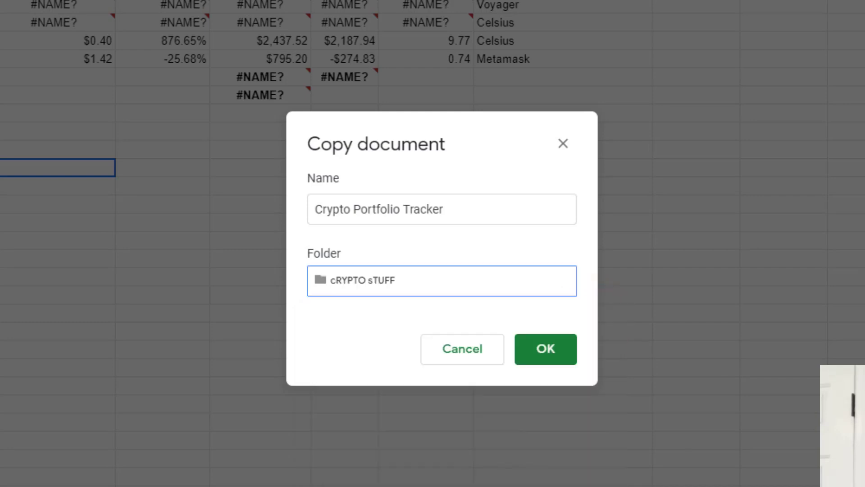
# Create the copy and test editing by typing 'FDSFASD' into F16, then clearing it
pyautogui.click(548, 349)
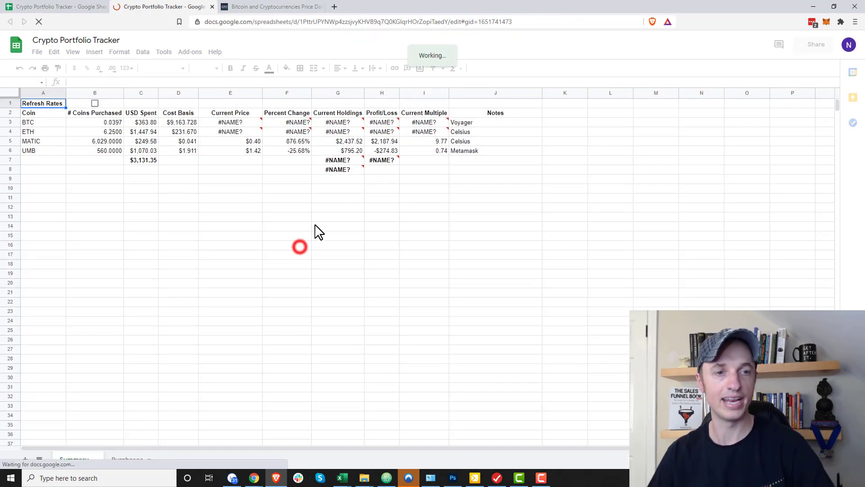
pyautogui.click(299, 247)
pyautogui.write('FDSFASD')
pyautogui.click(353, 266)
pyautogui.click(291, 247)
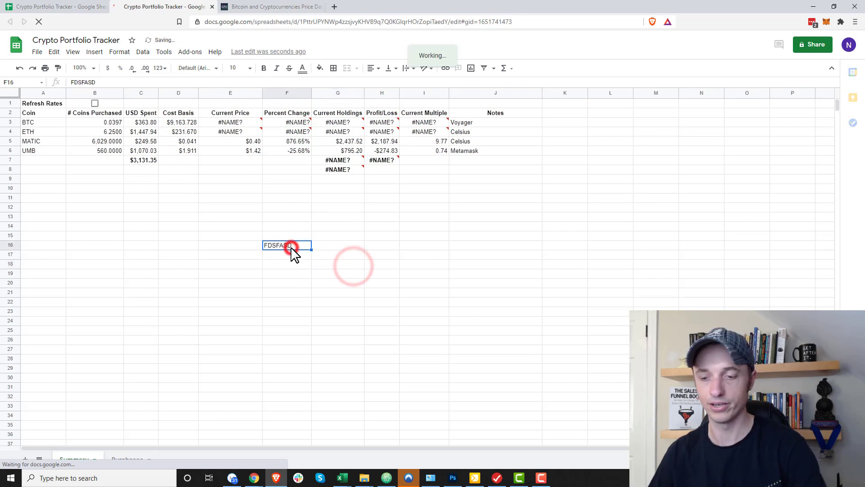
pyautogui.press('Delete')
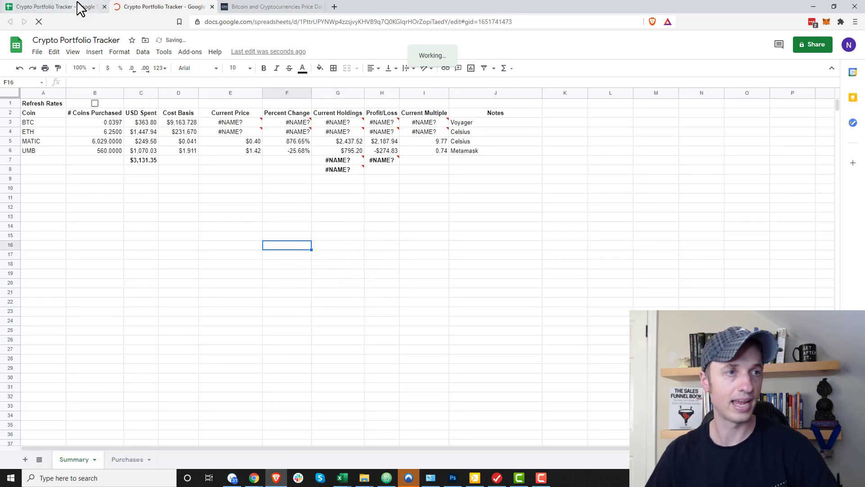
# Close the original view-only sheet's tab and inspect the UMB holdings formula in G6
pyautogui.click(81, 8)
pyautogui.click(104, 7)
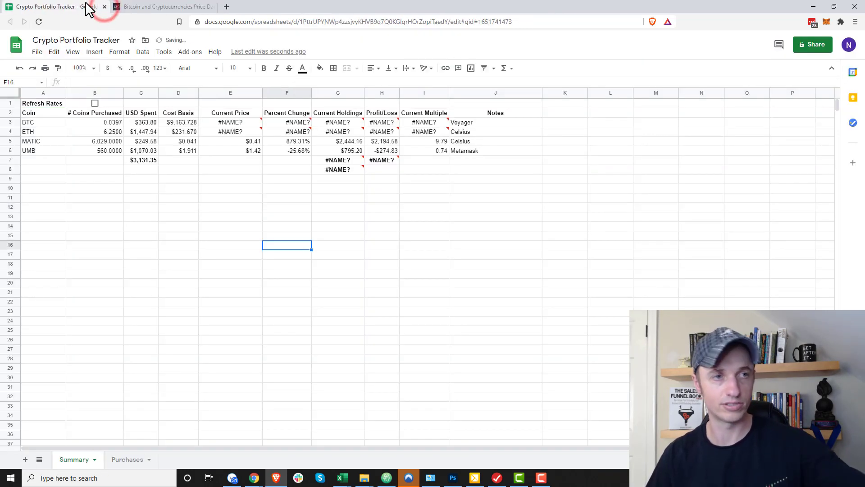
pyautogui.click(352, 153)
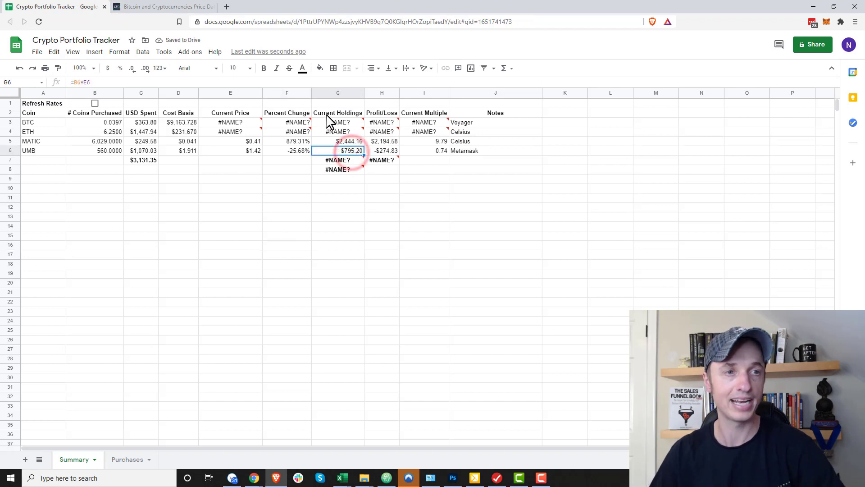
# Open the Install CRYPTOFINANCE instructions on the cryptofinance.ai page
pyautogui.click(192, 9)
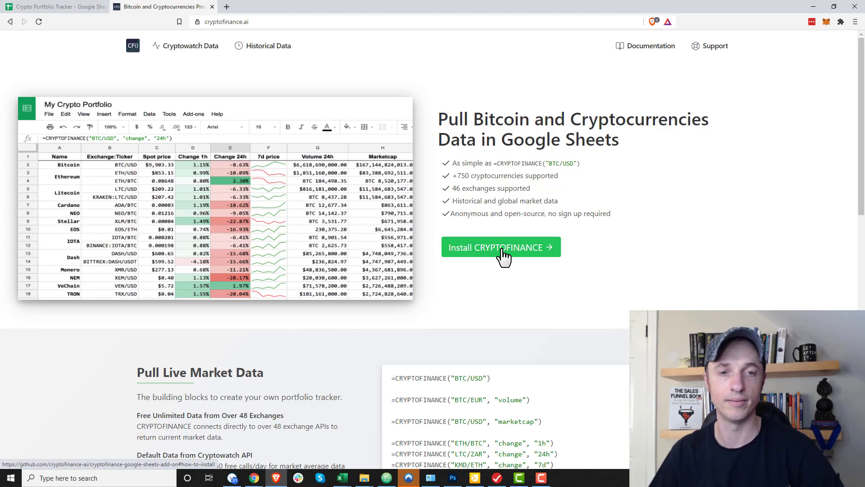
pyautogui.click(514, 252)
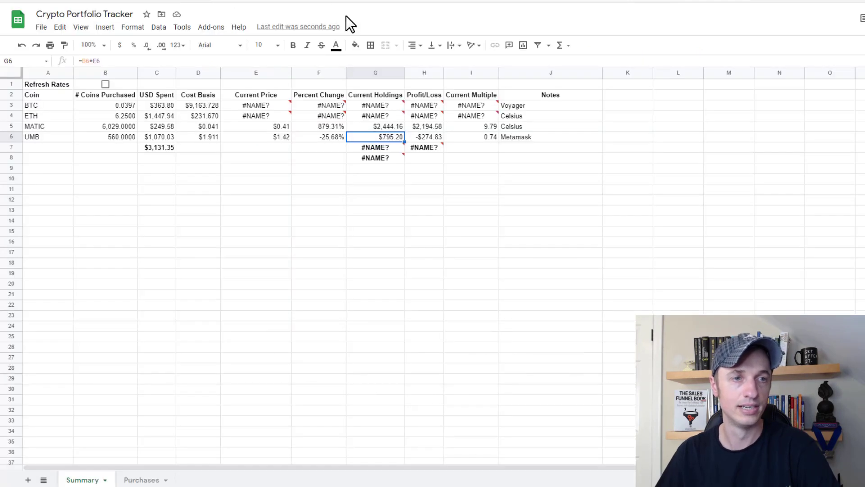
# Open the sheet's script editor and add a new script file named CRYPTOFINANCE
pyautogui.click(182, 27)
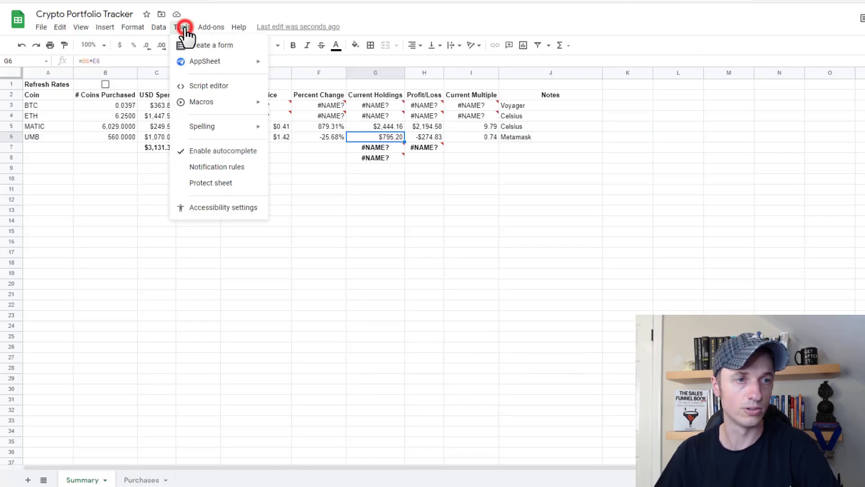
pyautogui.click(214, 87)
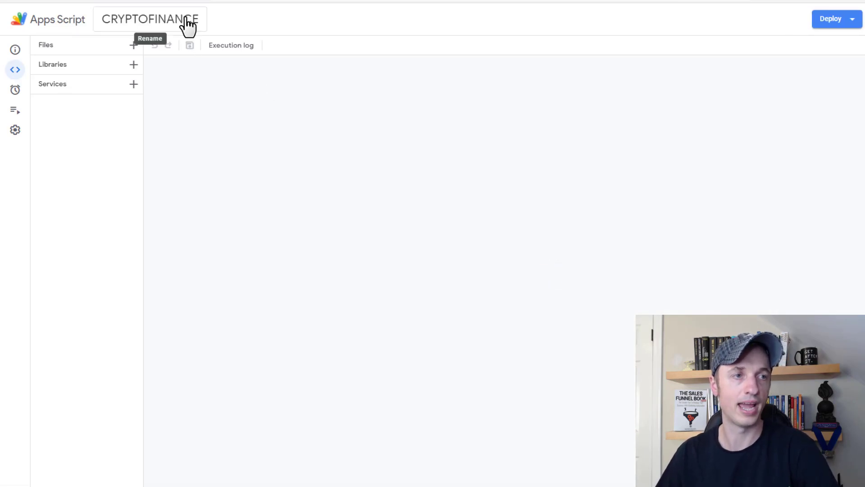
pyautogui.click(134, 45)
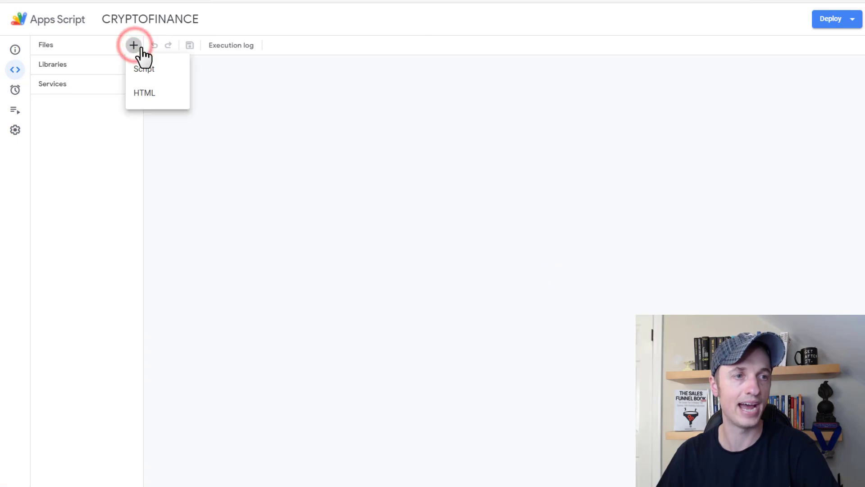
pyautogui.click(147, 70)
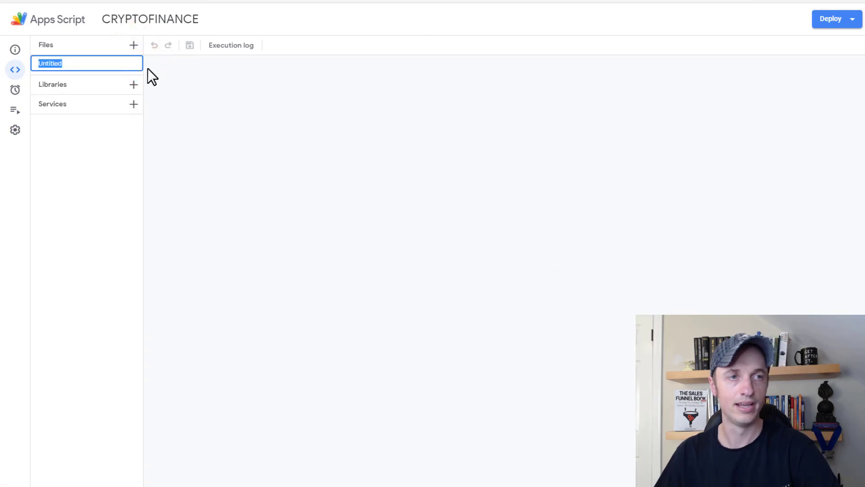
pyautogui.write('CRYPTOFIN')
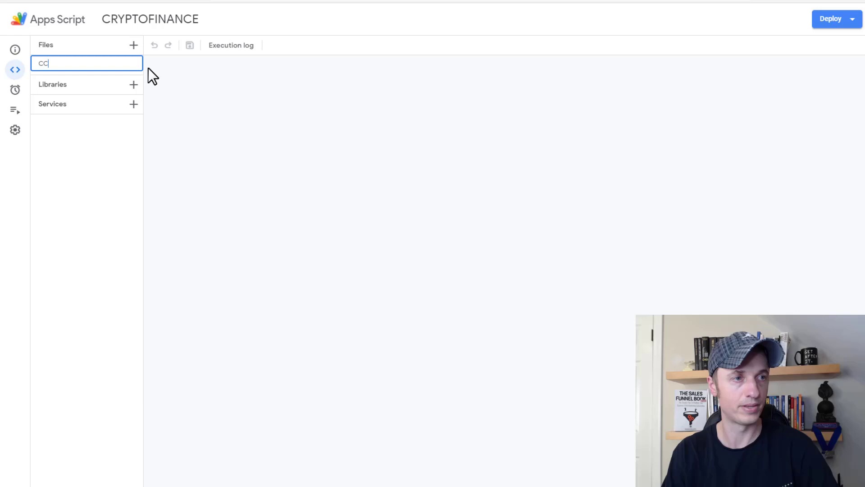
pyautogui.write('ANCE')
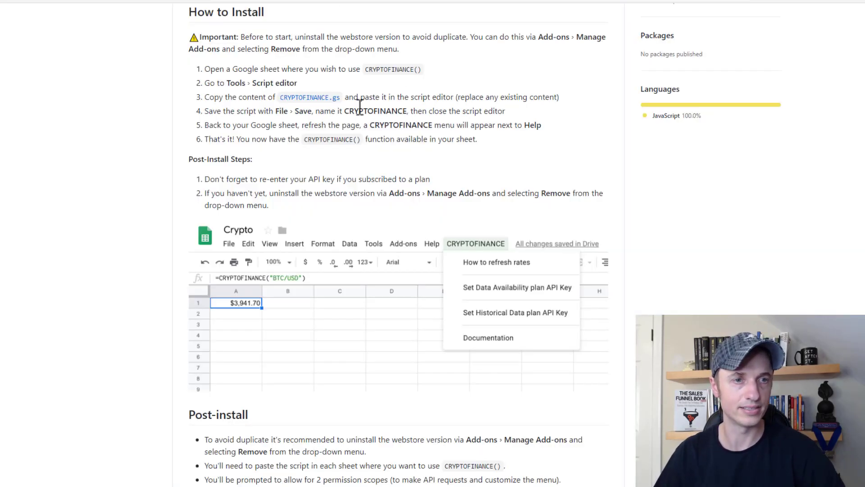
pyautogui.moveTo(351, 111); pyautogui.dragTo(409, 111)
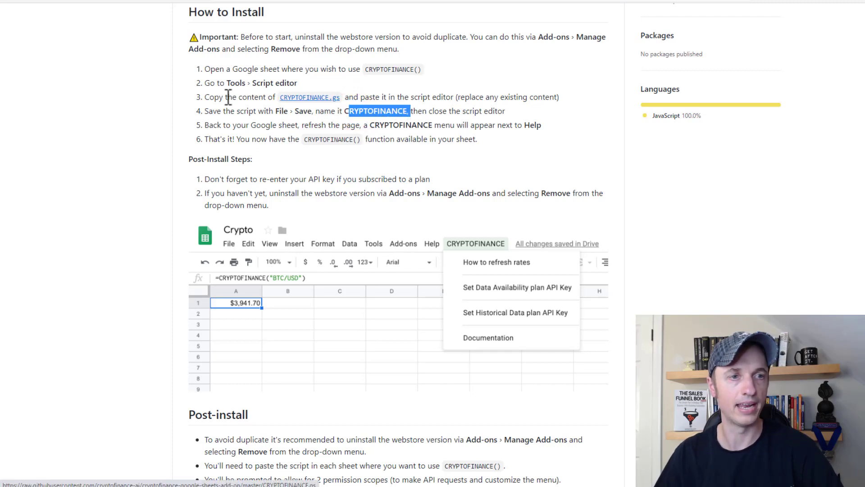
pyautogui.click(315, 97)
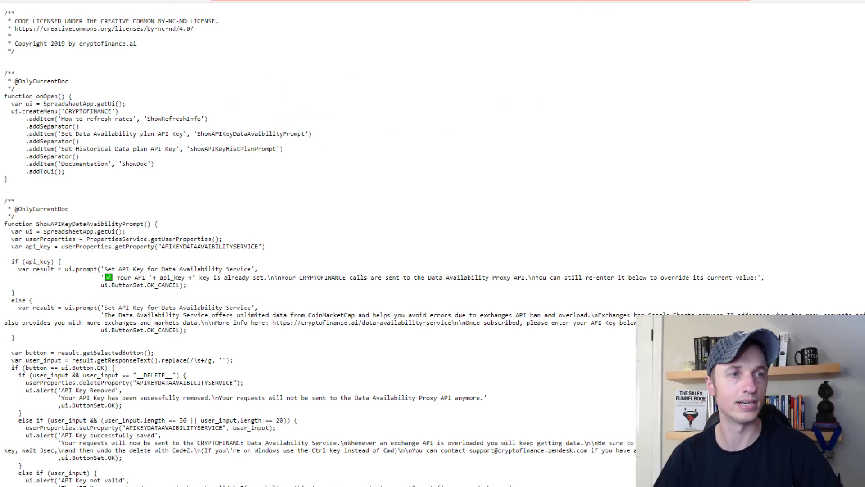
# Clear the placeholder code in CRYPTOFINANCE.gs, removing an accidentally pasted GitHub link
pyautogui.click(234, 95)
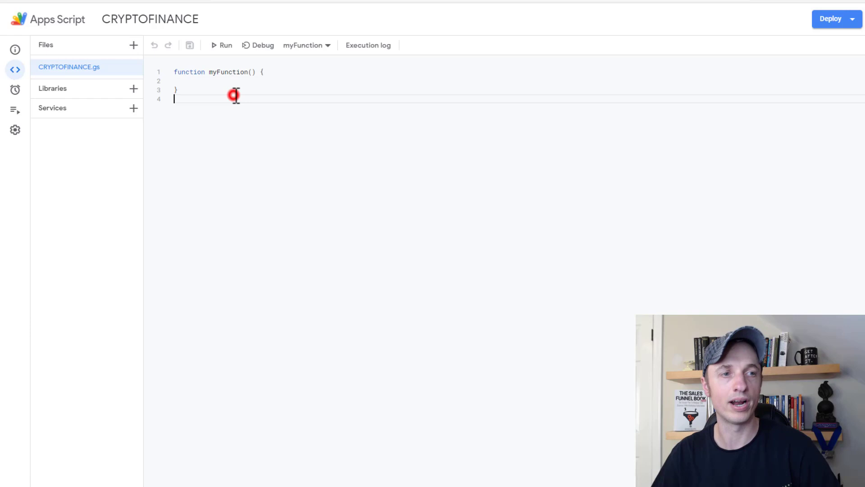
pyautogui.hotkey('ctrl', 'a')
pyautogui.hotkey('ctrl', 'v')
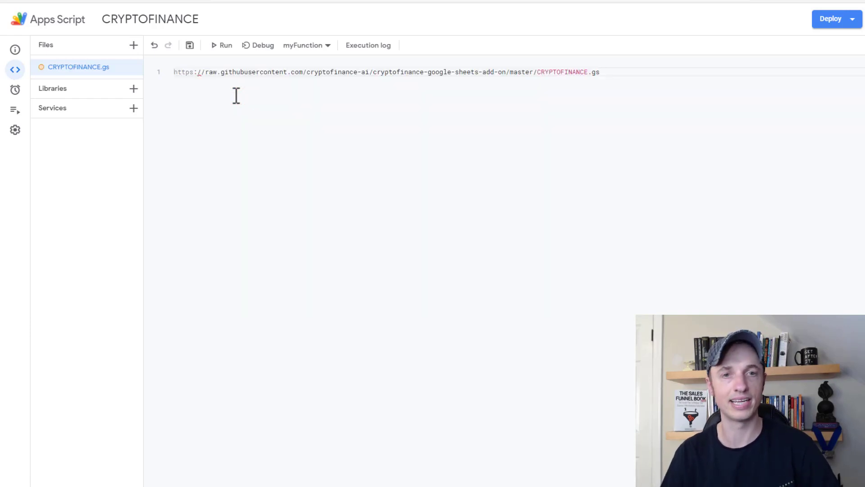
pyautogui.hotkey('ctrl', 'a')
pyautogui.press('BackSpace')
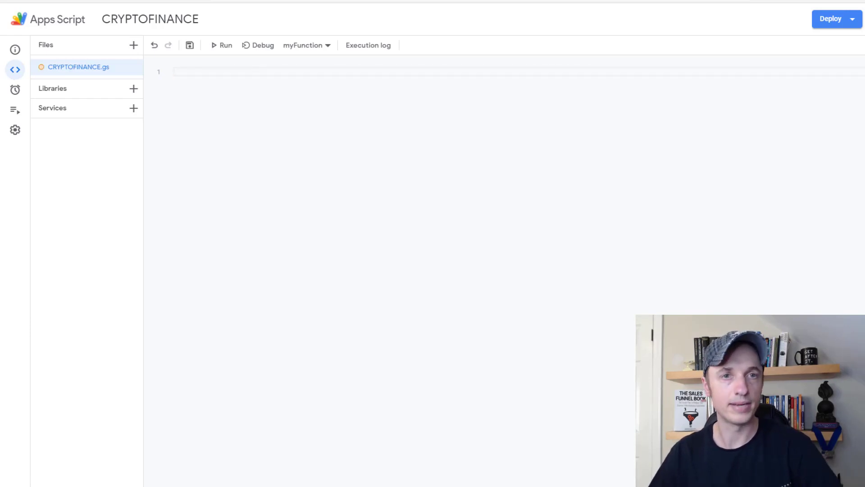
# Copy the raw CRYPTOFINANCE code, paste it into CRYPTOFINANCE.gs, and save the project
pyautogui.hotkey('ctrl', 'Tab')
pyautogui.click(402, 57)
pyautogui.click(105, 28)
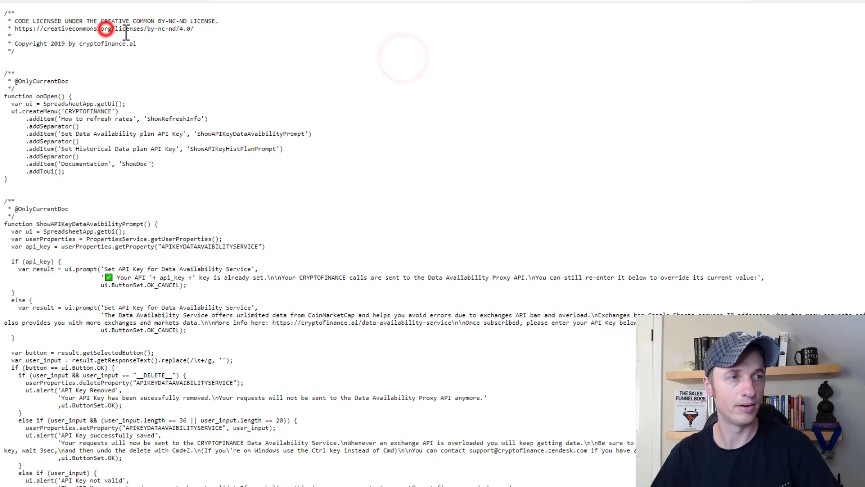
pyautogui.hotkey('ctrl', 'a')
pyautogui.hotkey('ctrl', 'shift', 'Tab')
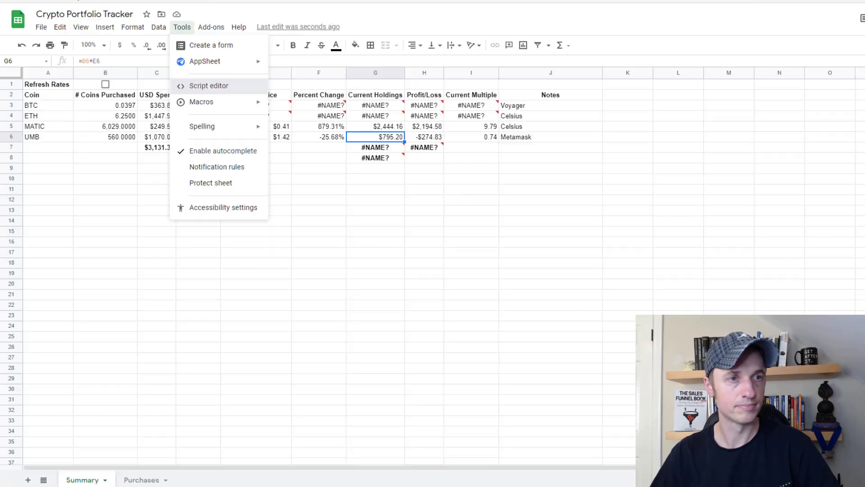
pyautogui.press('Escape')
pyautogui.hotkey('ctrl', 'Tab')
pyautogui.hotkey('ctrl', 'v')
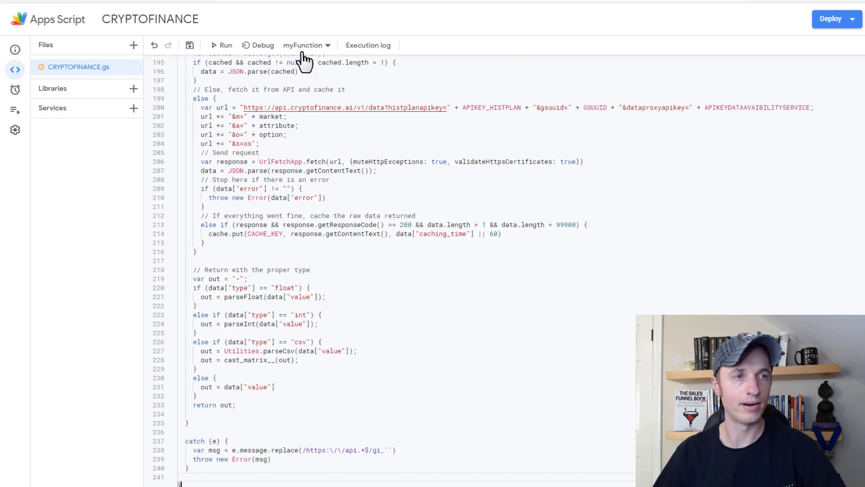
pyautogui.click(190, 45)
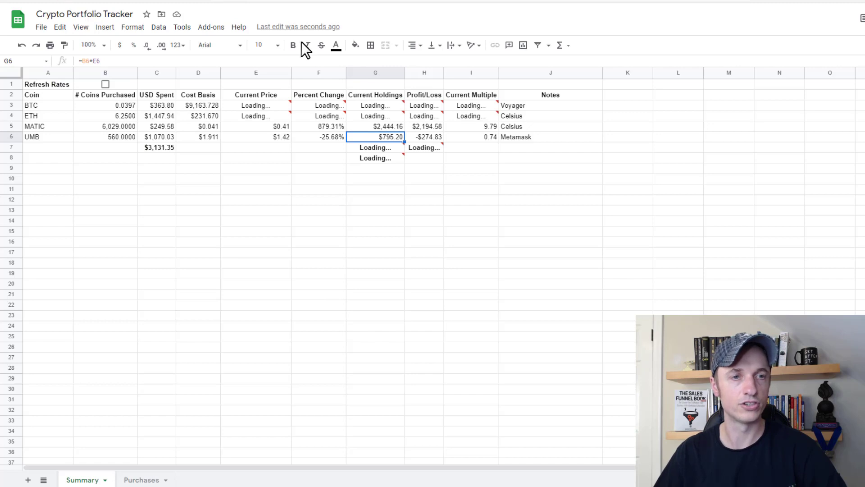
# Reload the spreadsheet so CRYPTOFINANCE fills BTC and ETH with live prices ($58,706.30, $1,822.18)
pyautogui.click(318, 83)
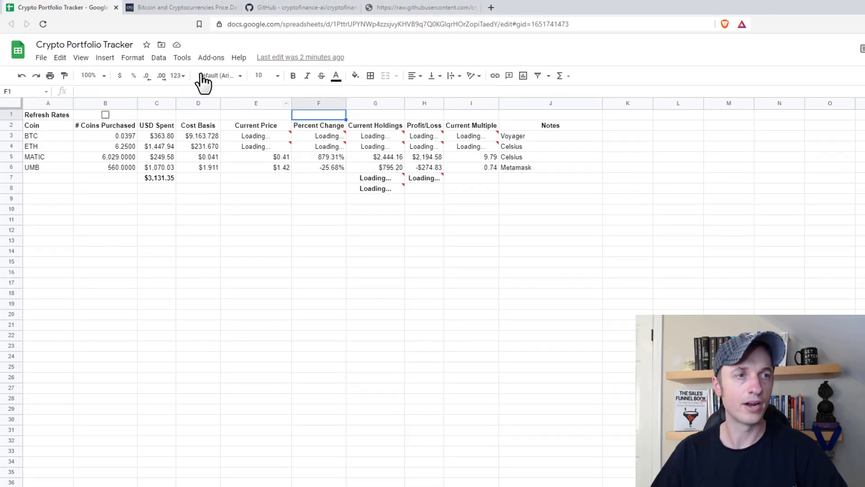
pyautogui.click(44, 23)
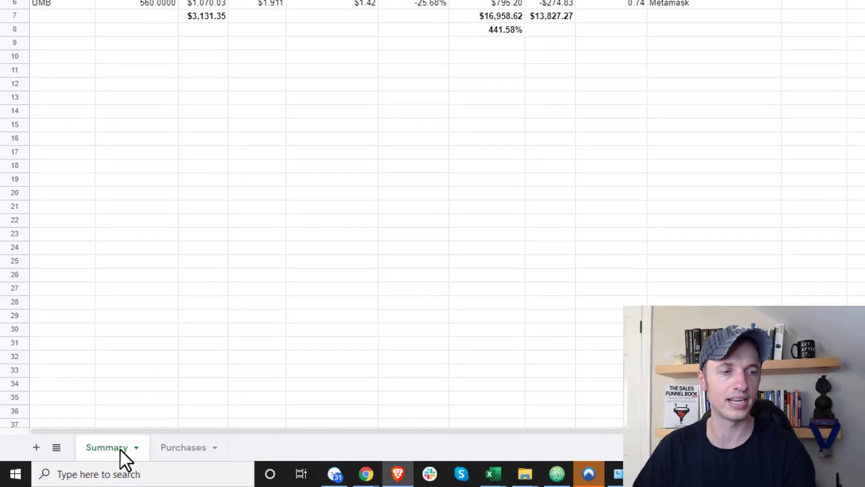
pyautogui.click(62, 30)
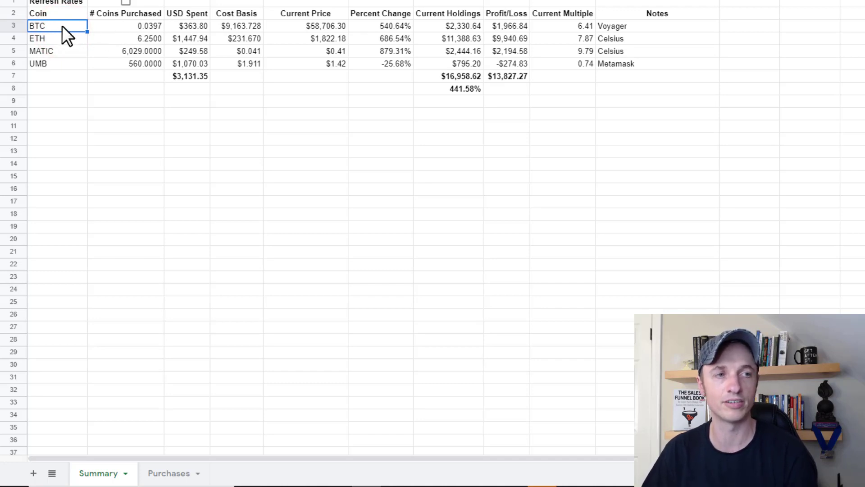
pyautogui.click(131, 25)
pyautogui.click(189, 26)
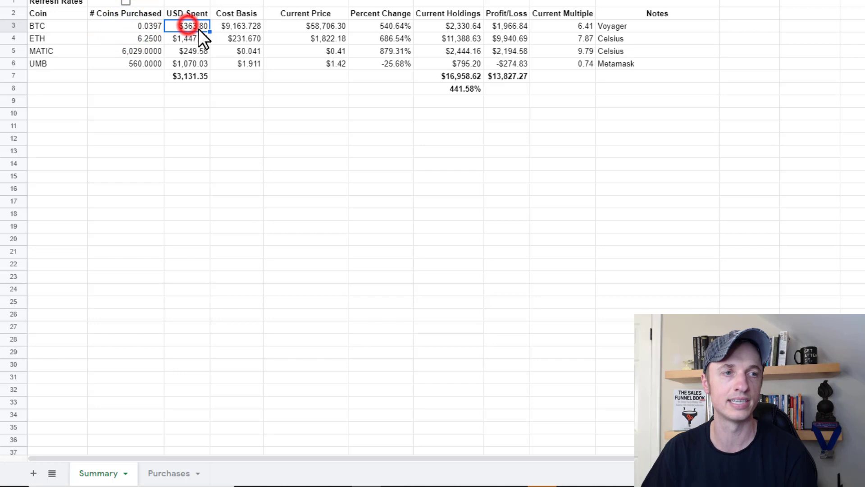
pyautogui.click(245, 27)
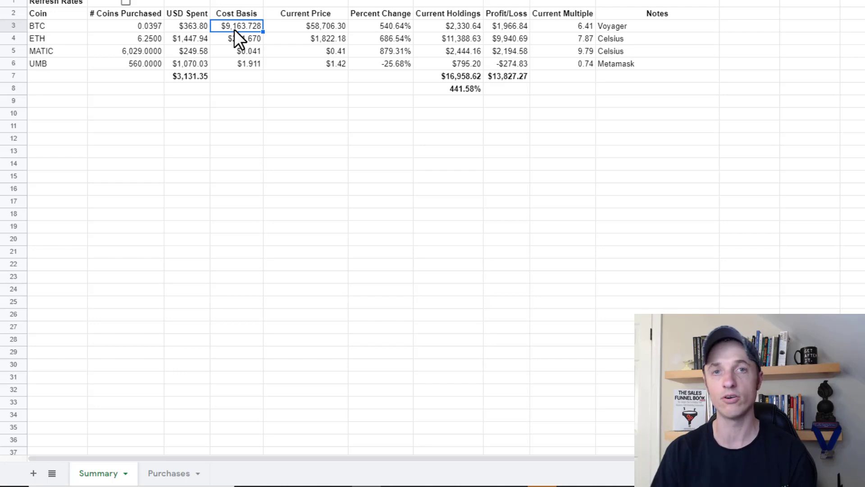
pyautogui.click(322, 26)
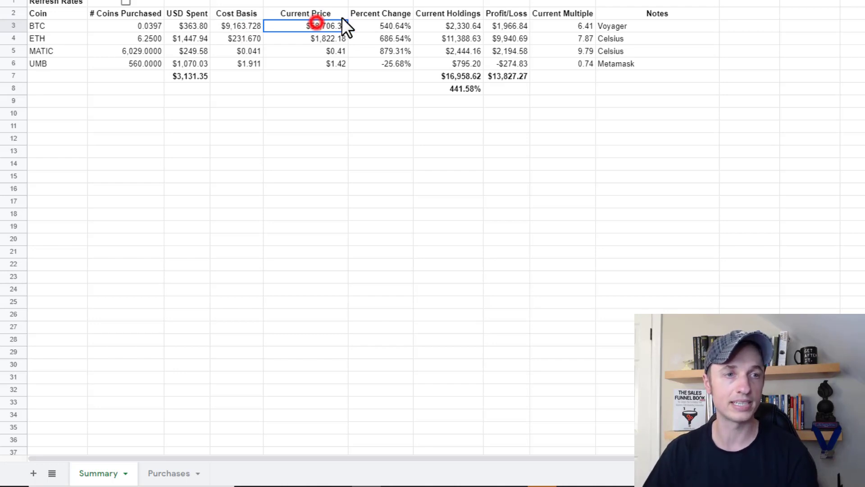
pyautogui.click(381, 26)
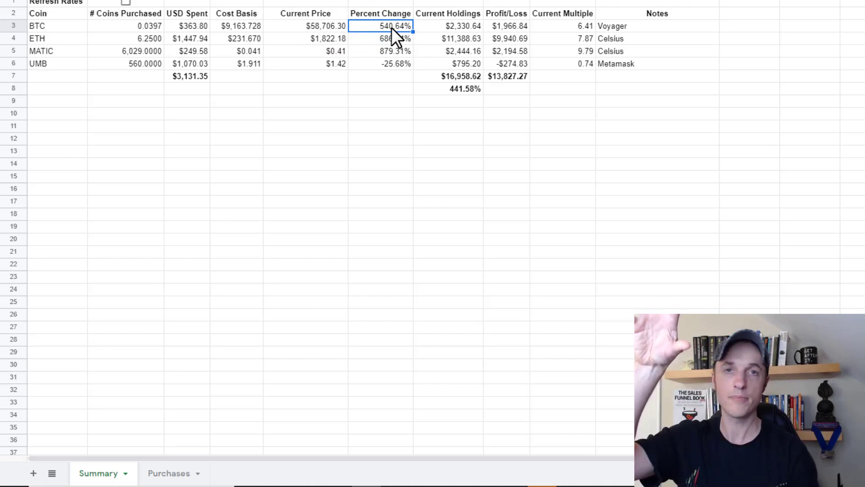
pyautogui.click(402, 62)
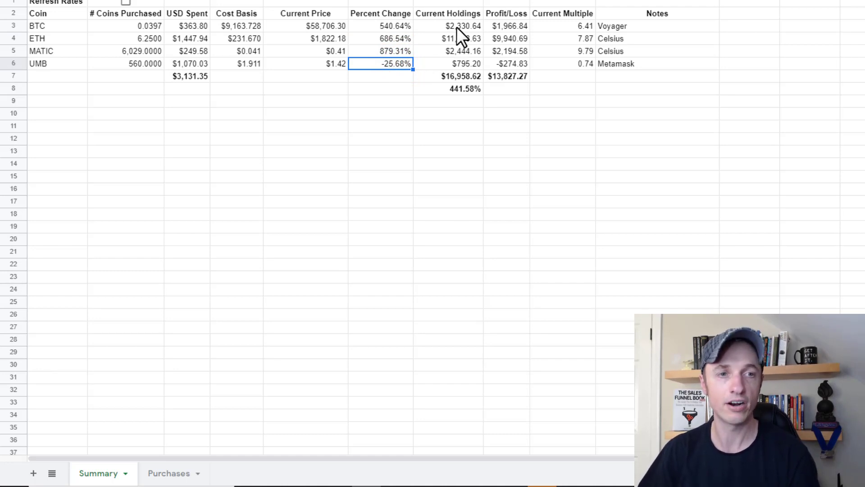
pyautogui.moveTo(517, 25); pyautogui.dragTo(519, 79)
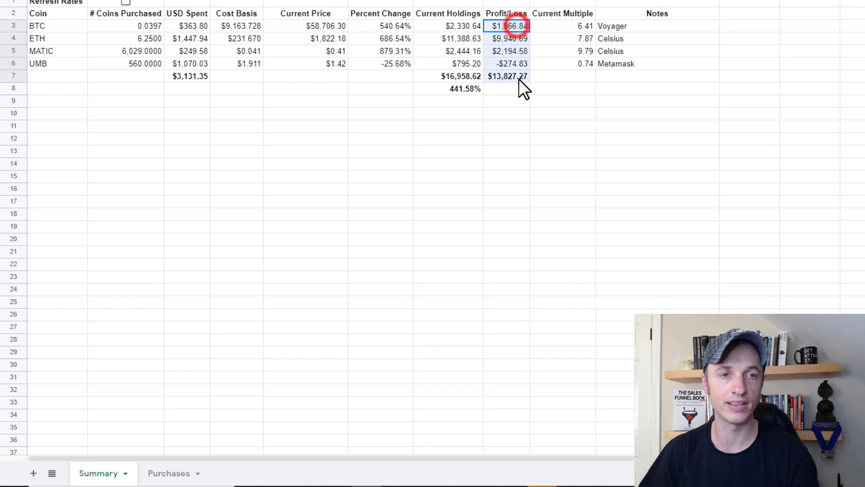
pyautogui.click(582, 27)
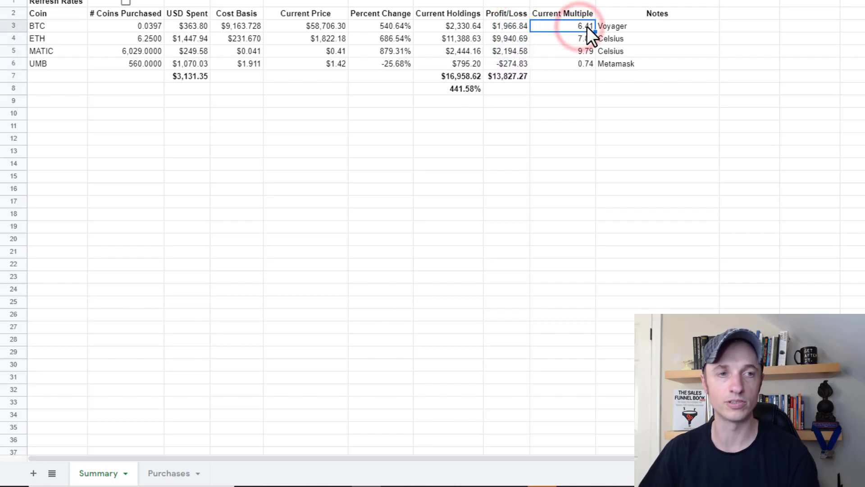
pyautogui.click(234, 26)
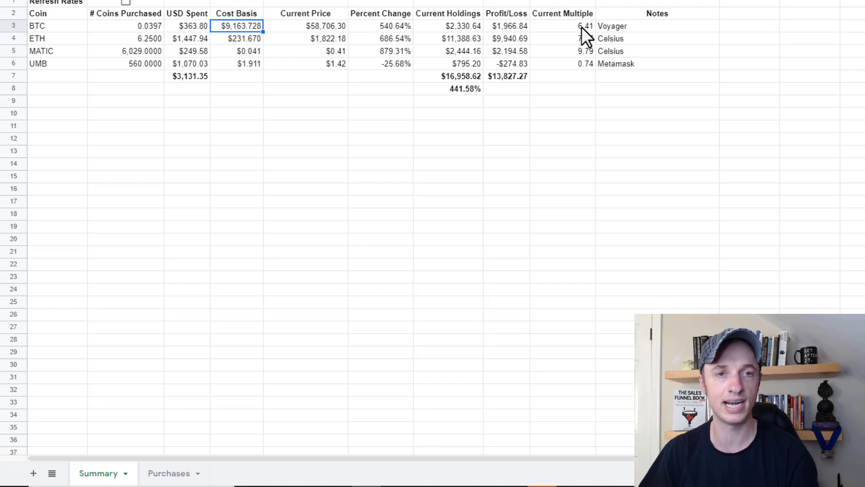
pyautogui.click(327, 25)
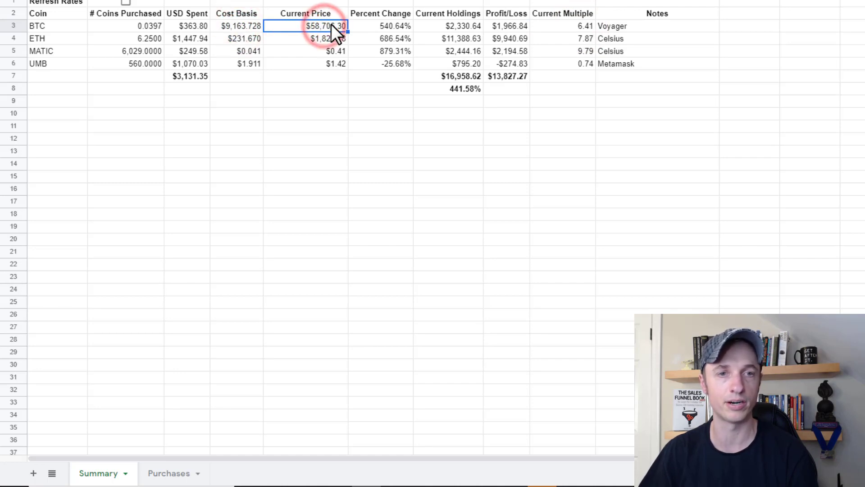
pyautogui.click(666, 24)
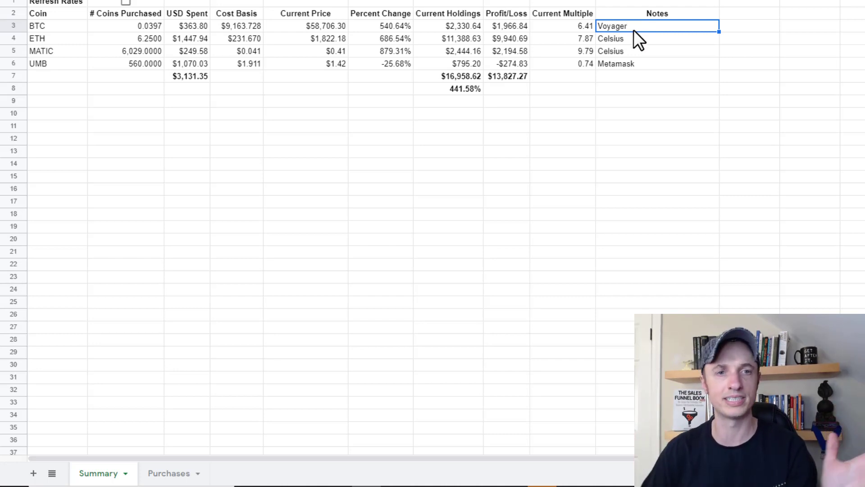
# Add a conditional format rule on column I giving values greater than 5 a green fill
pyautogui.click(569, 1)
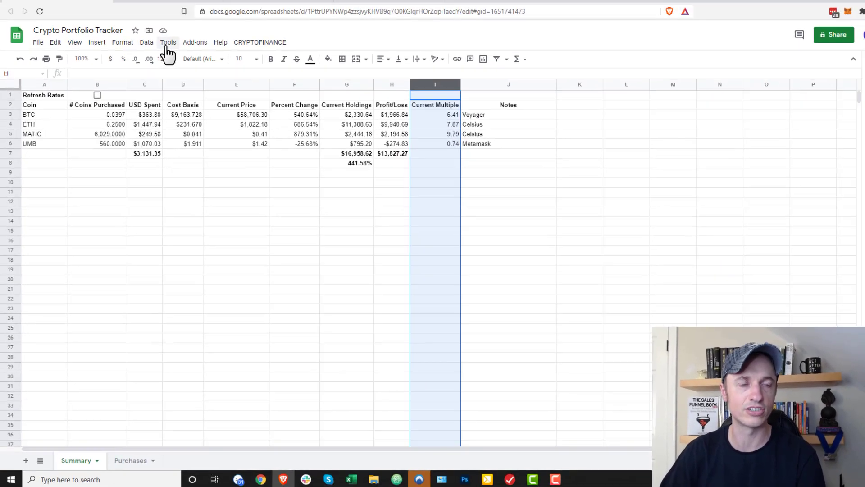
pyautogui.click(119, 42)
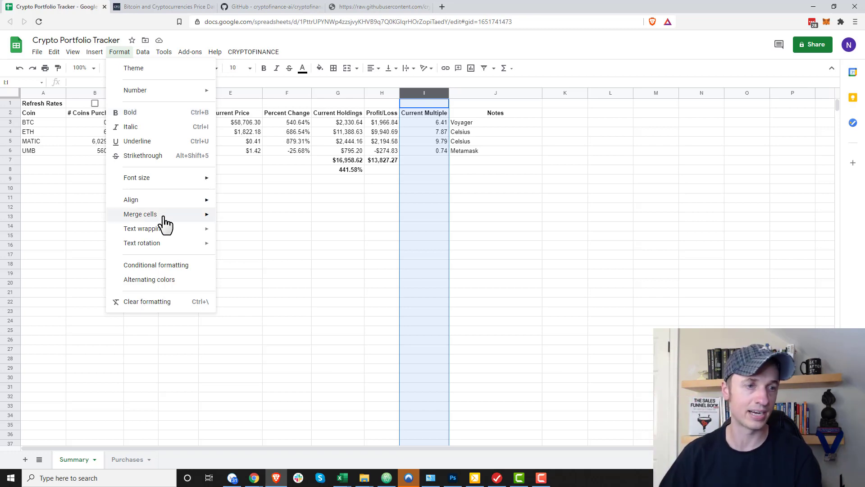
pyautogui.click(170, 265)
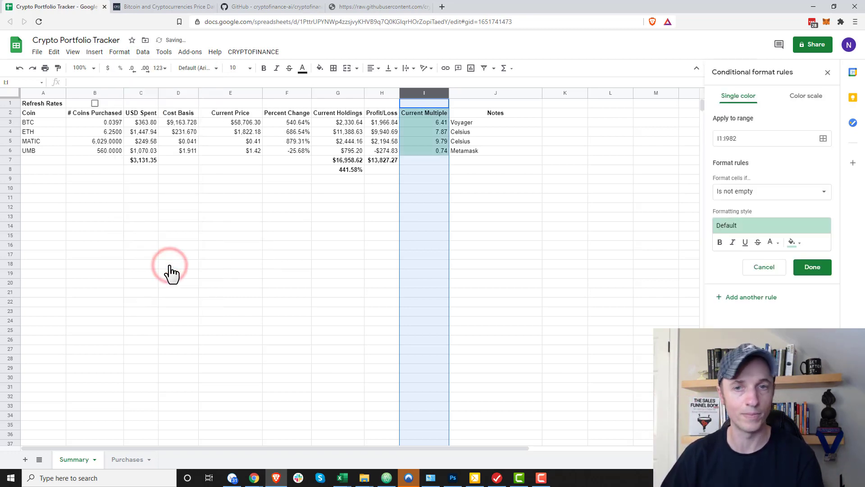
pyautogui.click(767, 200)
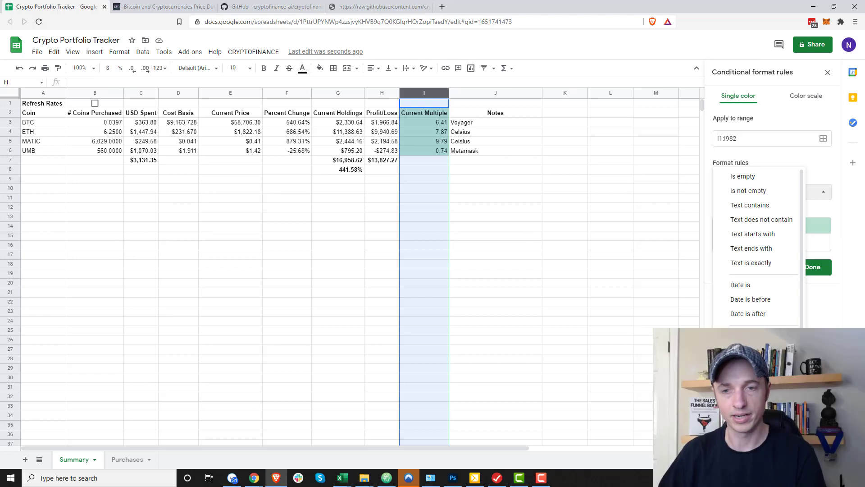
pyautogui.click(748, 335)
pyautogui.click(763, 210)
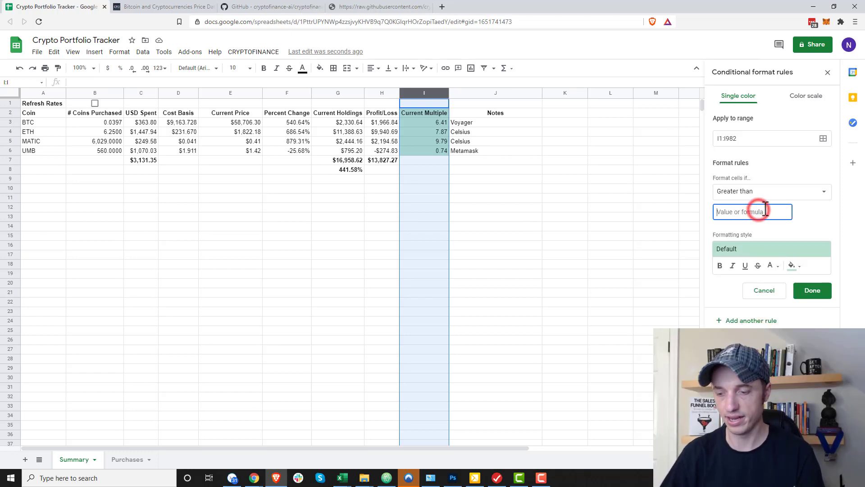
pyautogui.write('5')
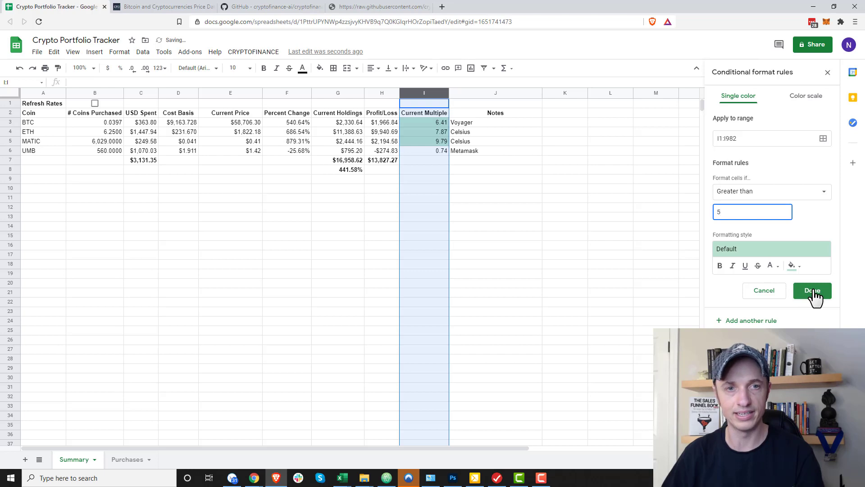
pyautogui.click(814, 290)
pyautogui.click(582, 228)
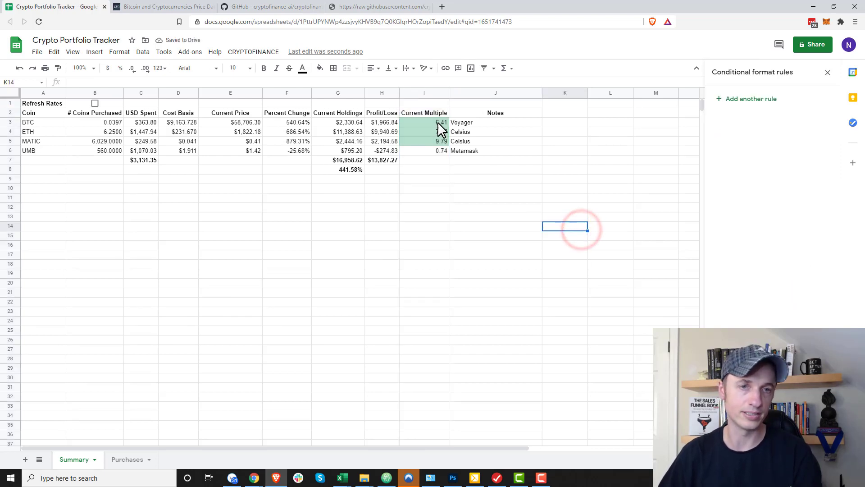
pyautogui.moveTo(439, 120); pyautogui.dragTo(439, 145)
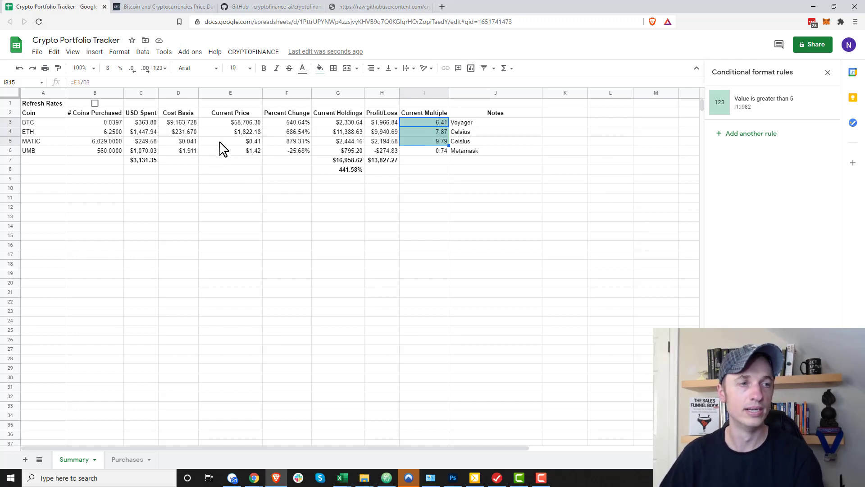
# Close the conditional formatting panel and flip to the Purchases sheet and back to Summary
pyautogui.hotkey('ctrl', 'z')
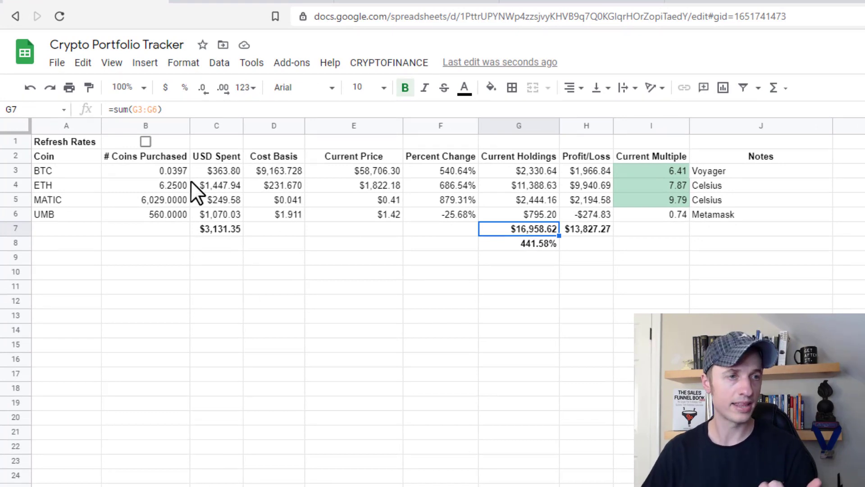
pyautogui.hotkey('ctrl', 'shift', 'pagedown')
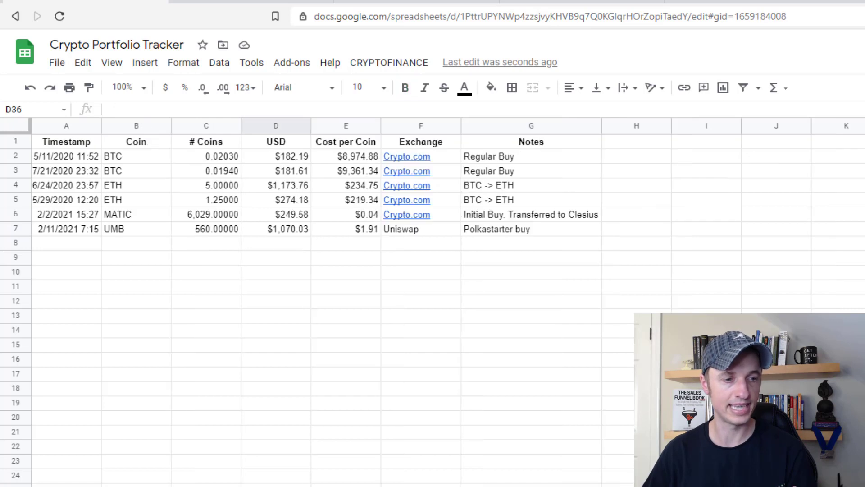
pyautogui.hotkey('ctrl', 'shift', 'pageup')
# Inspect the CRYPTOFINANCE and IMPORTXML price formulas in E3 and E5 and the Percent Change formula in F4
pyautogui.moveTo(364, 164); pyautogui.dragTo(366, 203)
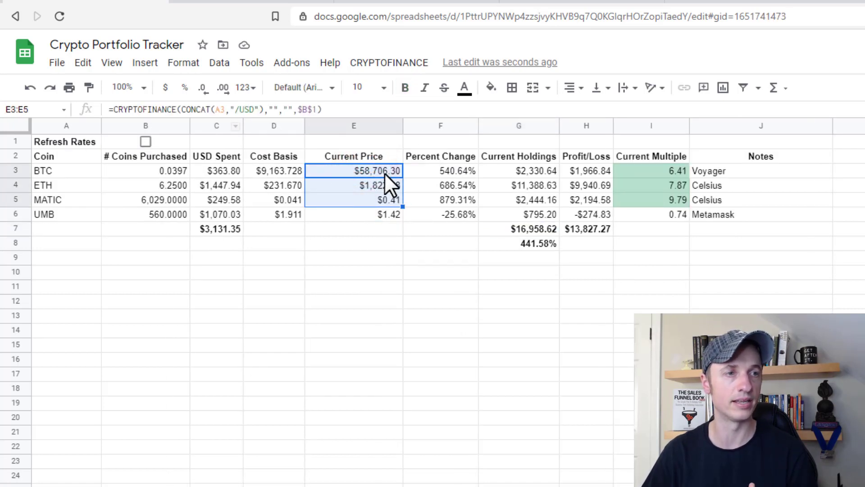
pyautogui.click(374, 169)
pyautogui.click(384, 200)
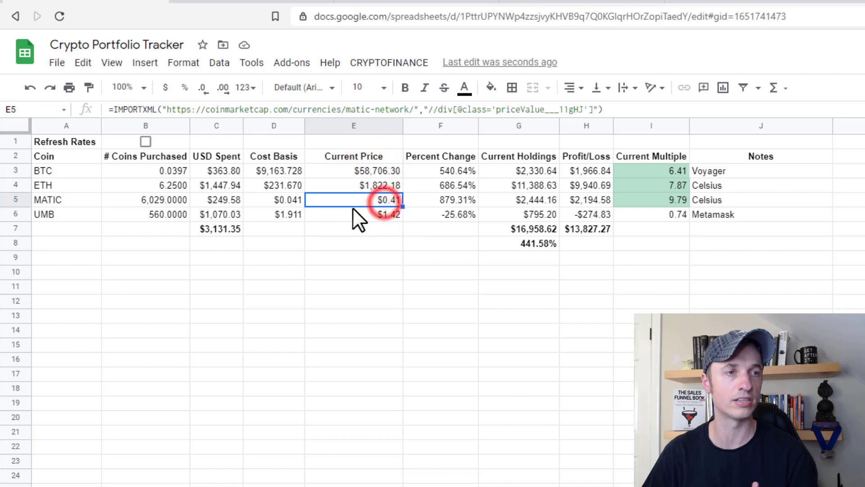
pyautogui.click(378, 172)
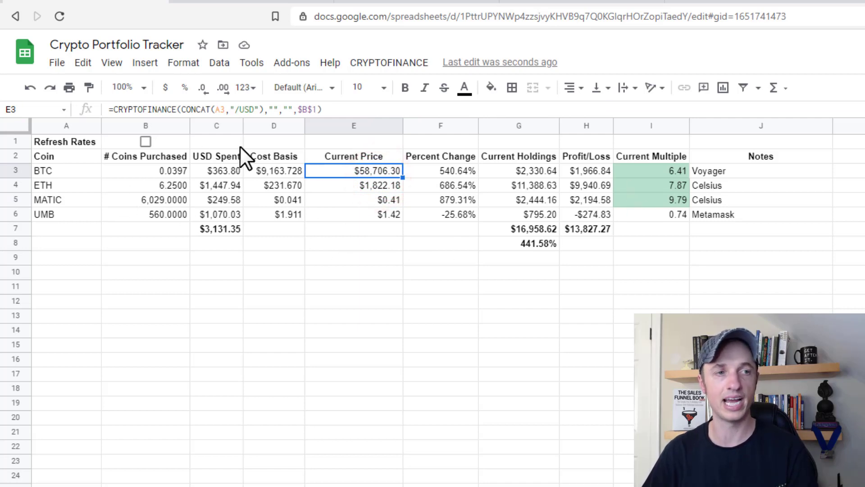
pyautogui.click(456, 185)
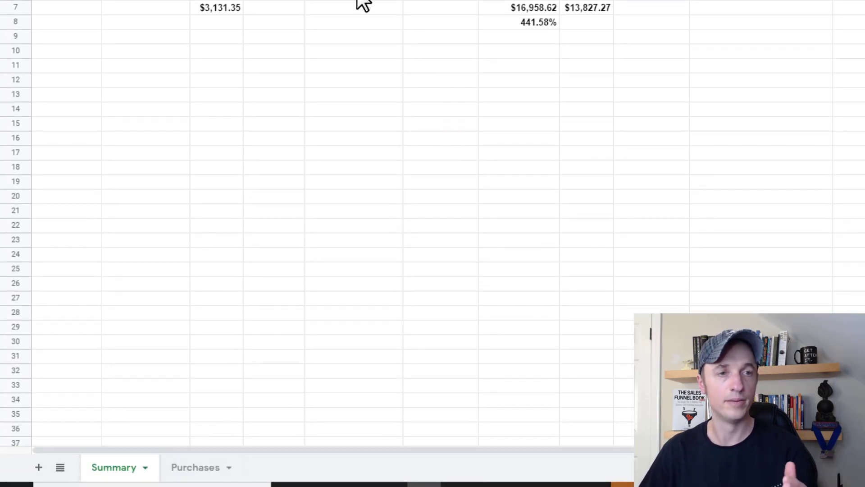
# Rename the Purchases sheet tab to 'Purchases/Sales' and select A8 for a new entry
pyautogui.click(197, 470)
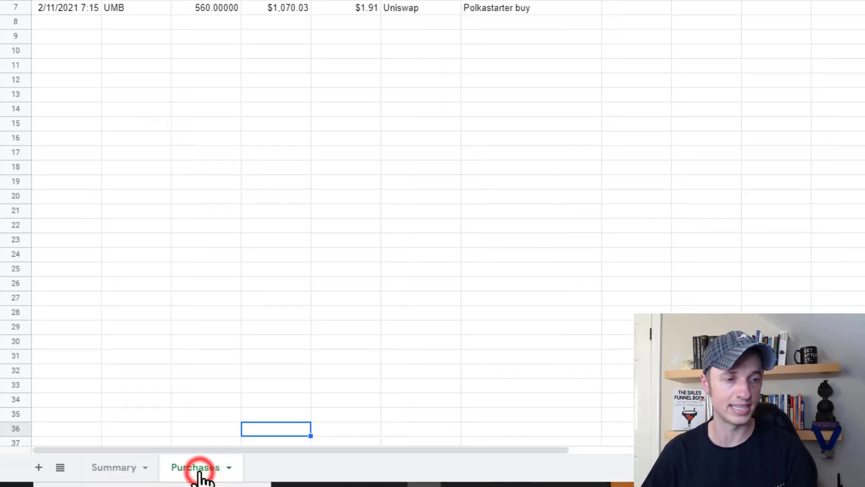
pyautogui.doubleClick(201, 468)
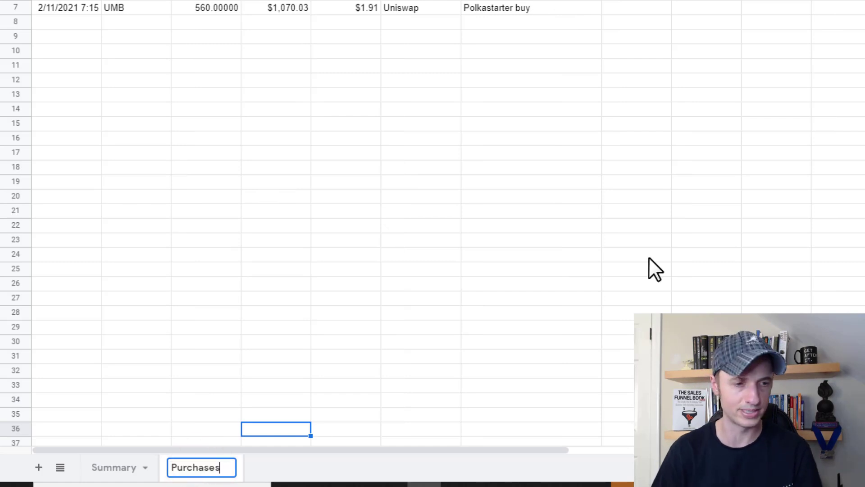
pyautogui.write('/S')
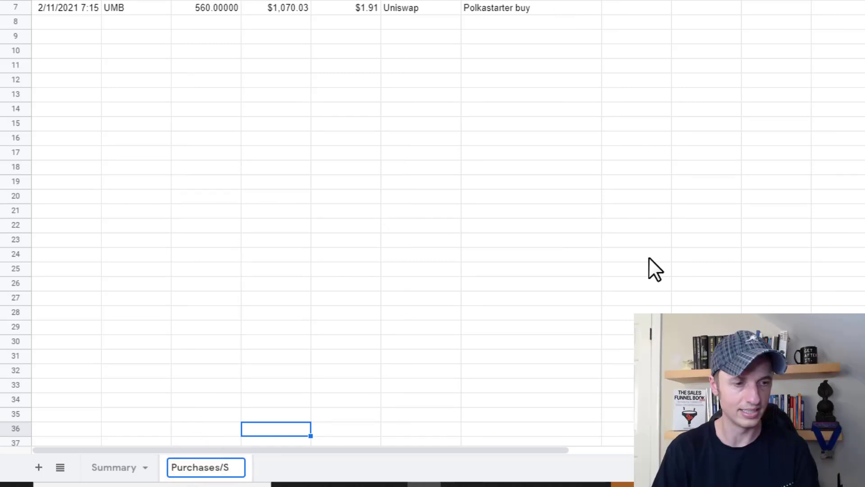
pyautogui.write('ales')
pyautogui.click(654, 255)
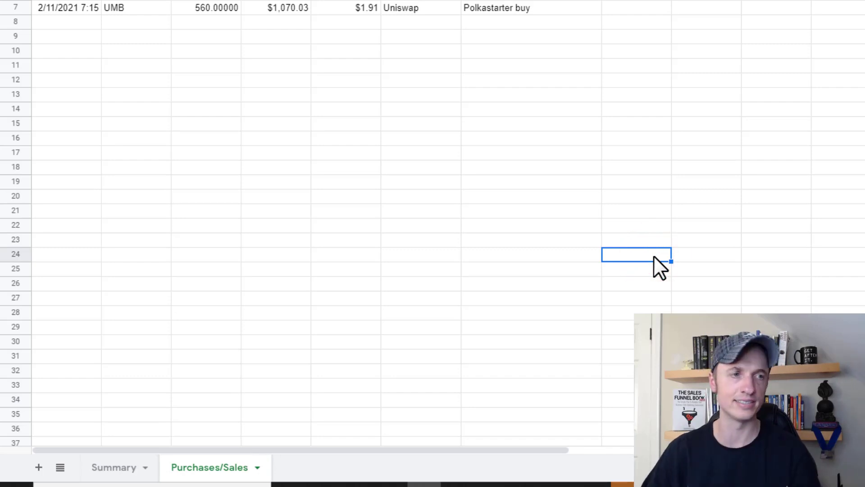
pyautogui.click(60, 22)
pyautogui.scroll(3, 63, 22)
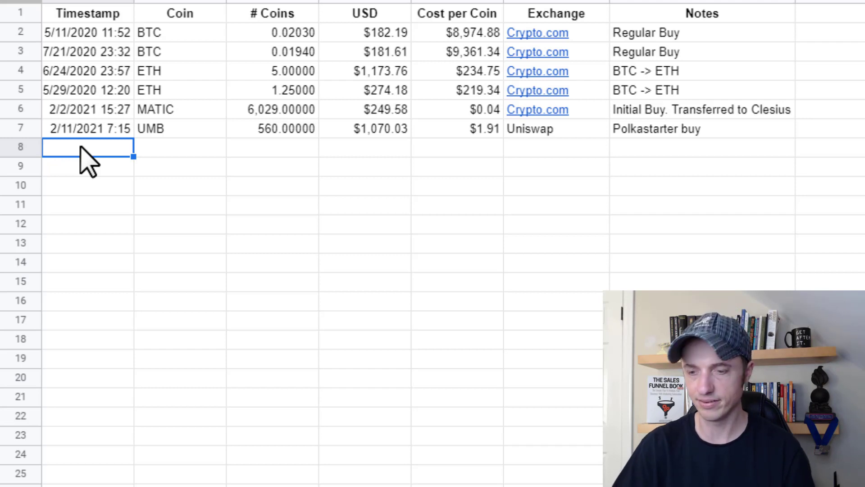
# In row 8, enter the purchase timestamp, coin CEL, 1000 coins and a $5,000 amount
pyautogui.write('3/19/2021 16:47')
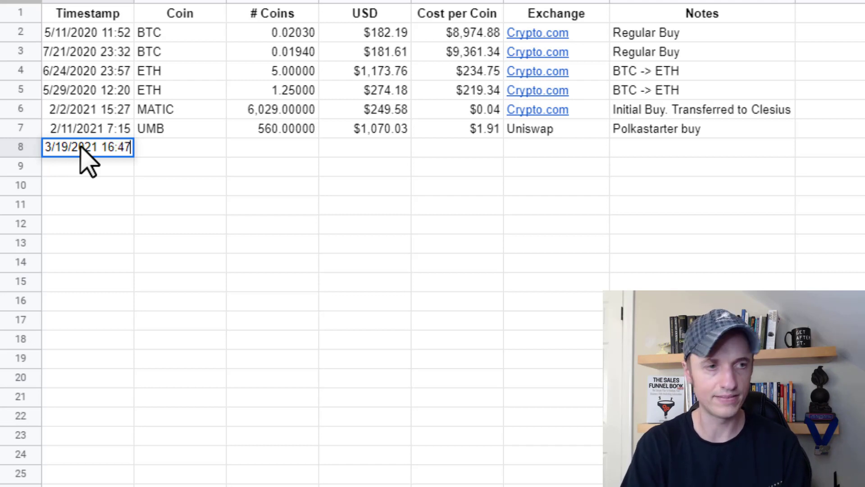
pyautogui.press('Tab')
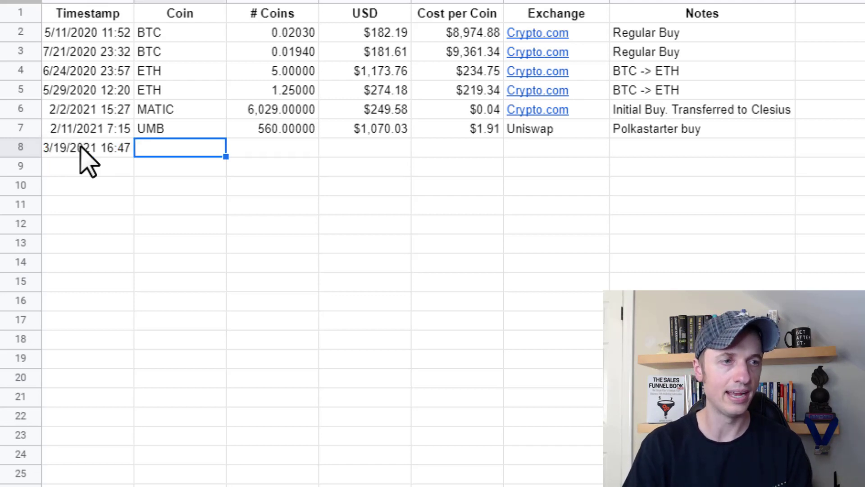
pyautogui.write('BT')
pyautogui.press('BackSpace')
pyautogui.press('BackSpace')
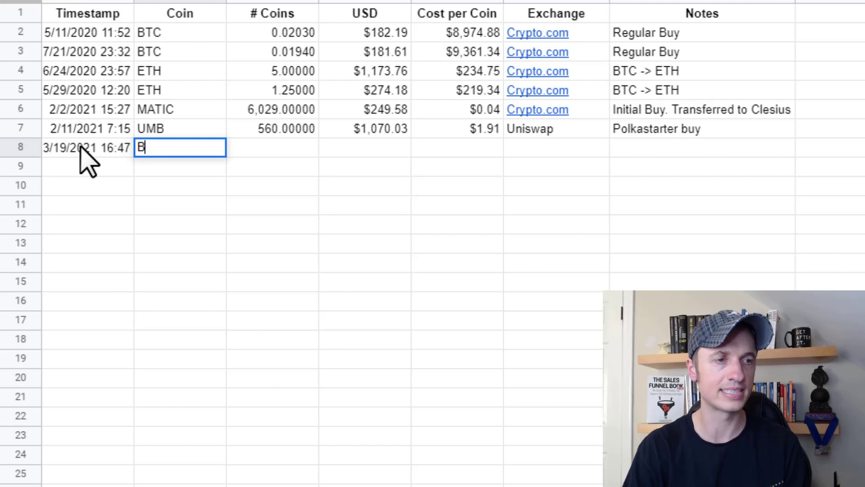
pyautogui.write('CEL')
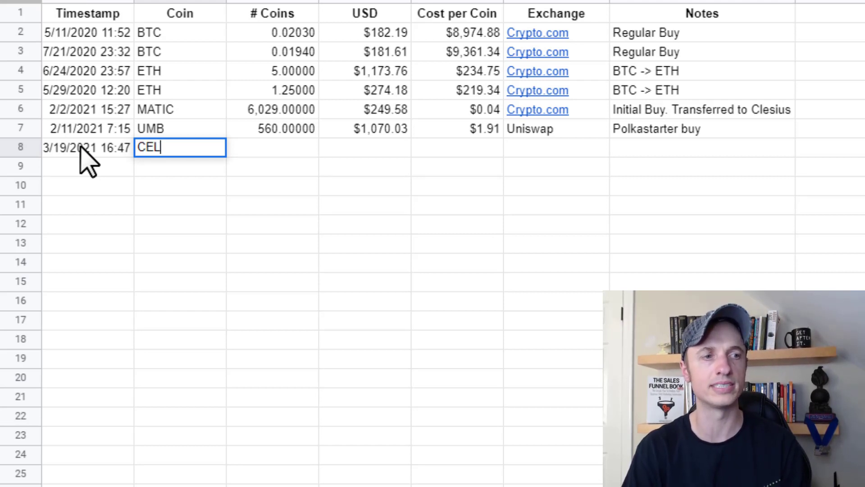
pyautogui.press('Tab')
pyautogui.write('1000')
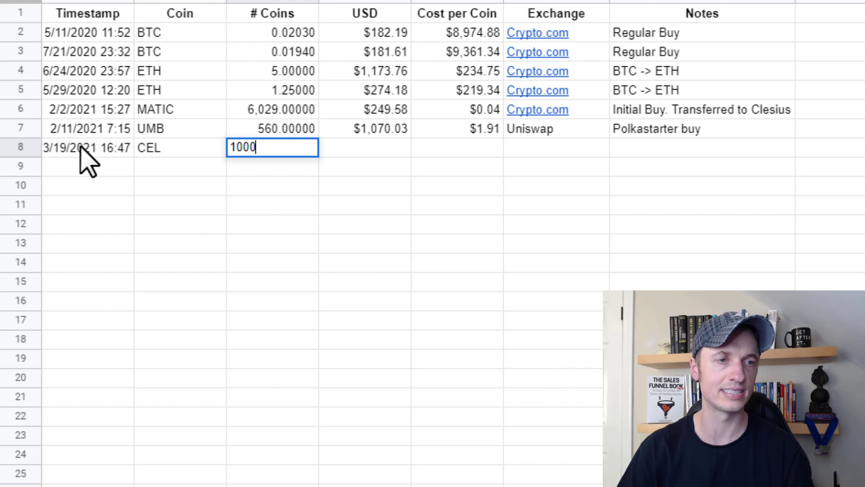
pyautogui.press('Tab')
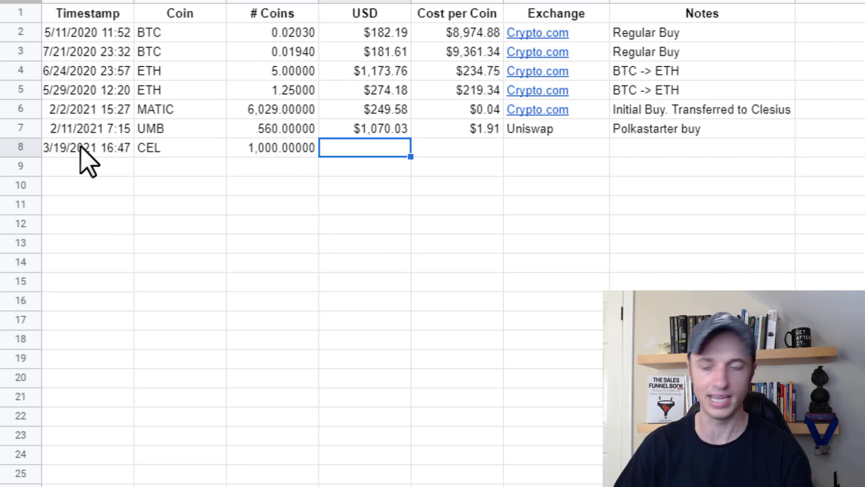
pyautogui.write('5,00')
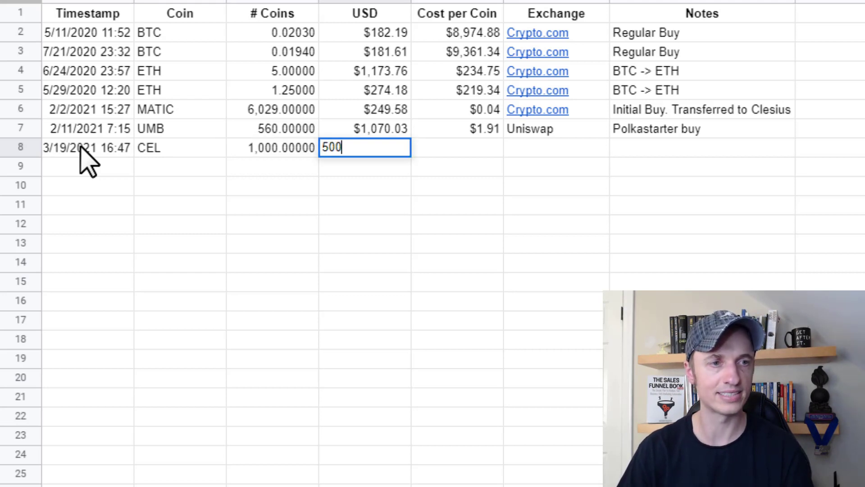
pyautogui.write('0')
pyautogui.press('Tab')
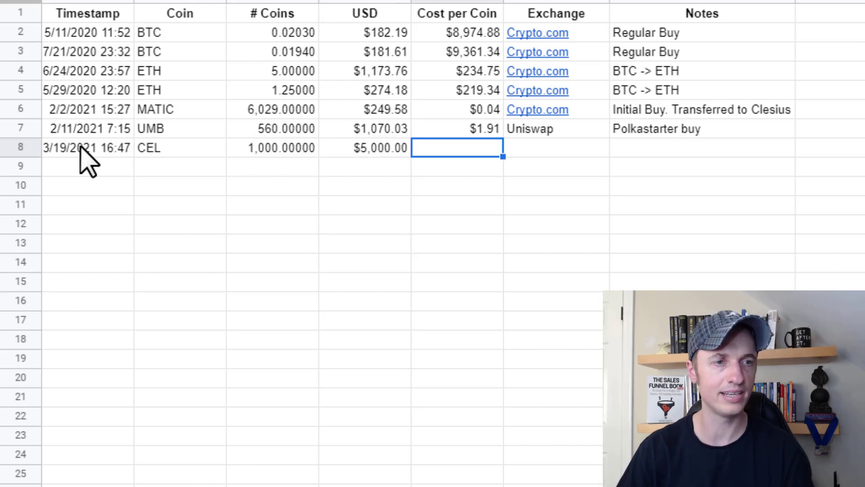
# Copy the cost-per-coin formula from E7 into E8, then enter exchange Uniswap and note 'Initial buy'
pyautogui.click(395, 150)
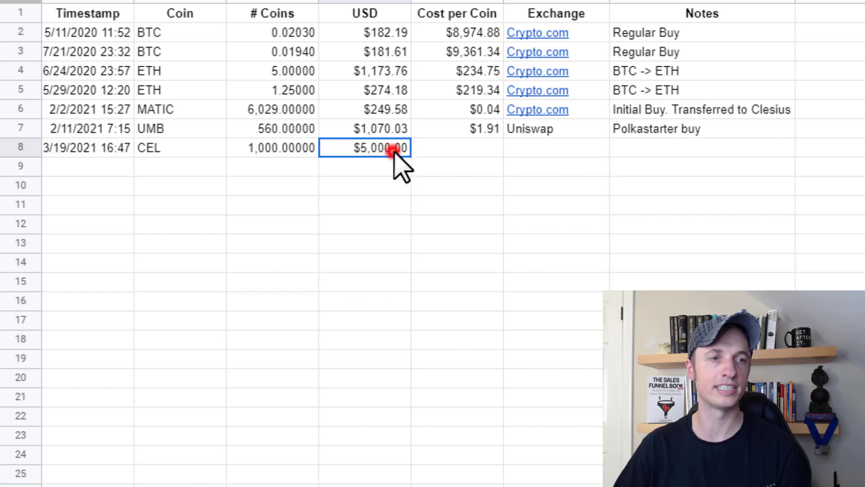
pyautogui.click(289, 147)
pyautogui.click(491, 128)
pyautogui.hotkey('ctrl', 'c')
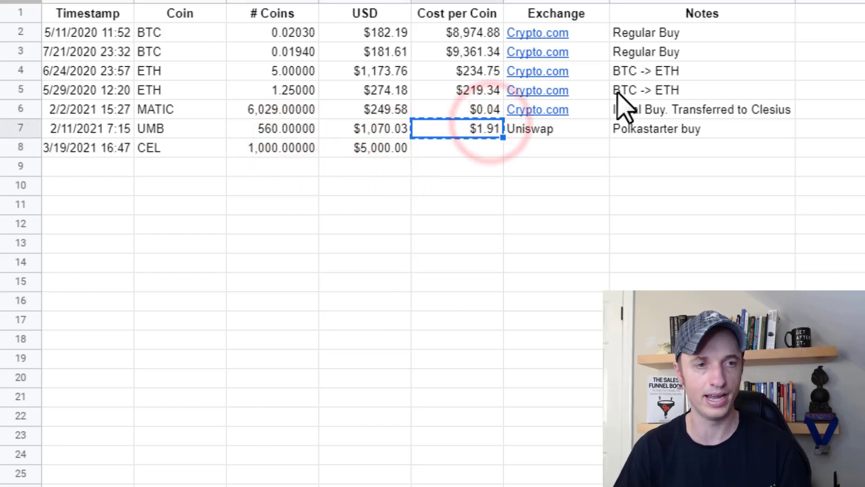
pyautogui.press('Down')
pyautogui.hotkey('ctrl', 'v')
pyautogui.press('Right')
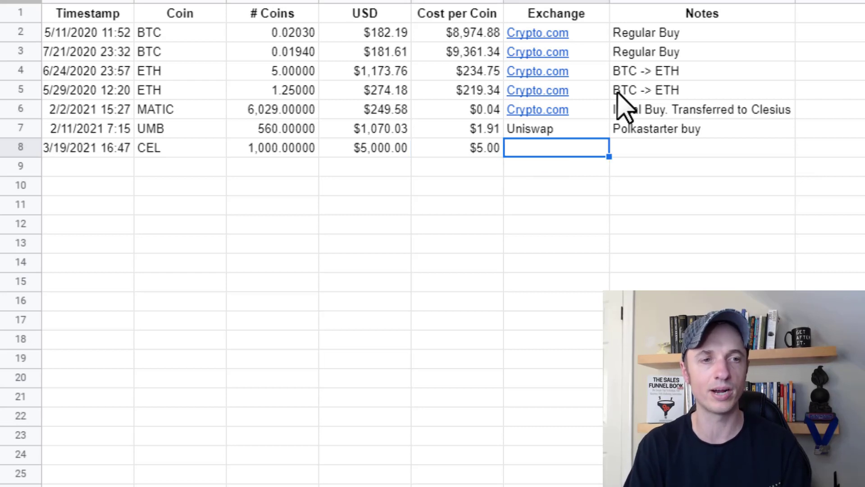
pyautogui.write('uNI')
pyautogui.press('BackSpace')
pyautogui.write('U')
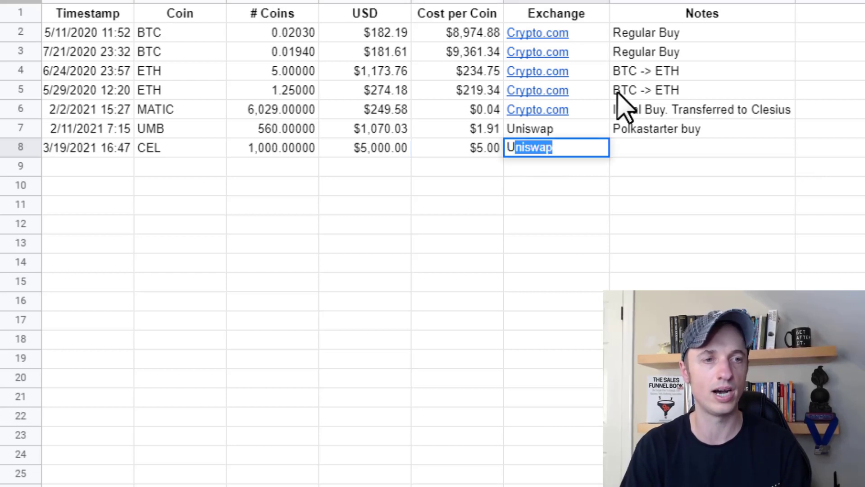
pyautogui.write('ni')
pyautogui.press('Tab')
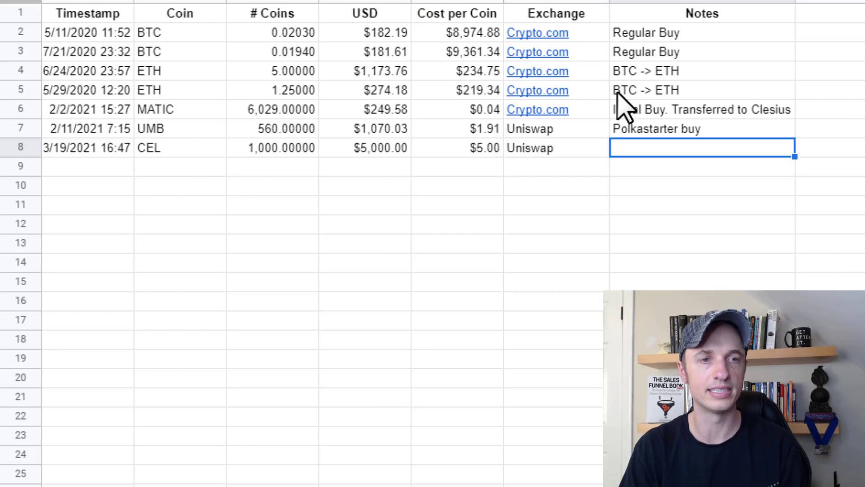
pyautogui.write('Initial buy')
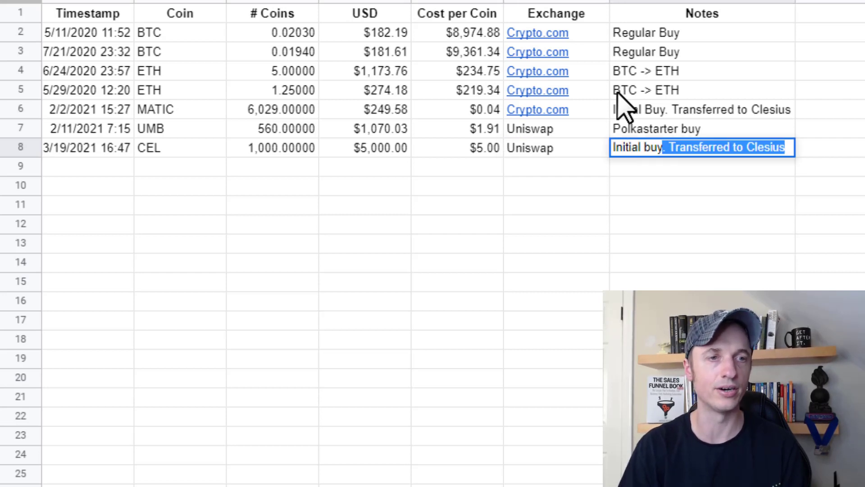
pyautogui.click(639, 130)
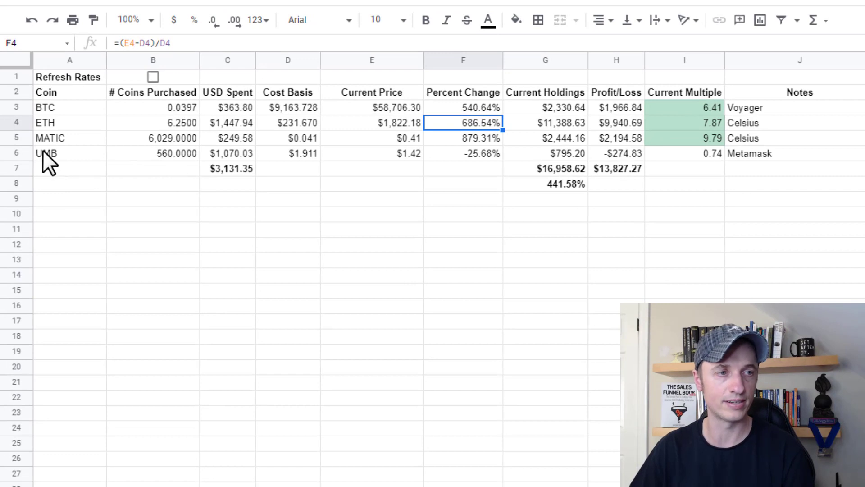
pyautogui.moveTo(56, 110); pyautogui.dragTo(48, 160)
# Insert a new row above the totals row and enter CEL as its coin name
pyautogui.click(116, 167)
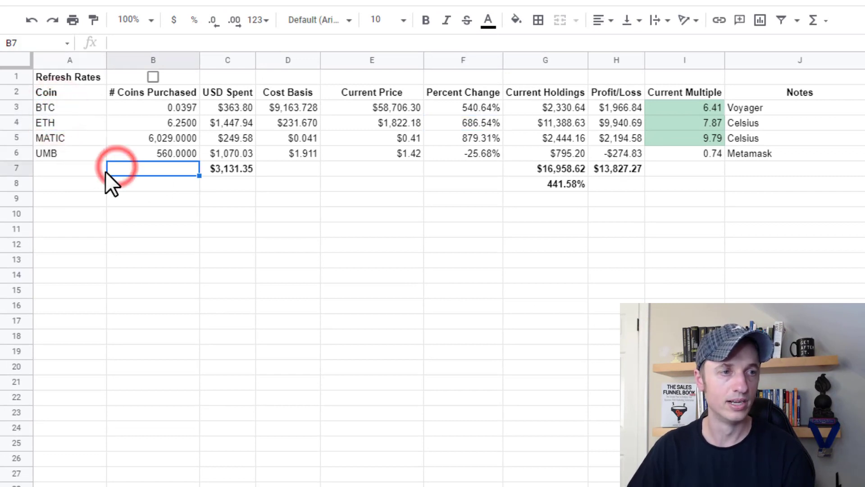
pyautogui.click(16, 168)
pyautogui.rightClick(15, 166)
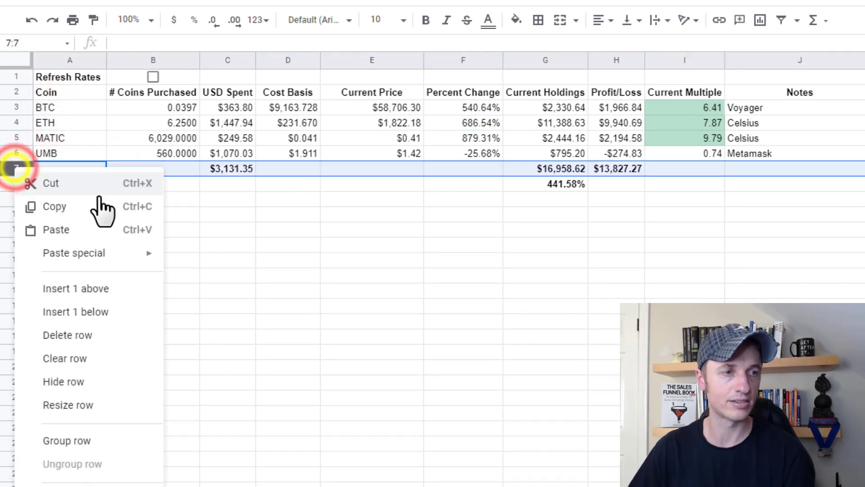
pyautogui.click(105, 289)
pyautogui.click(82, 167)
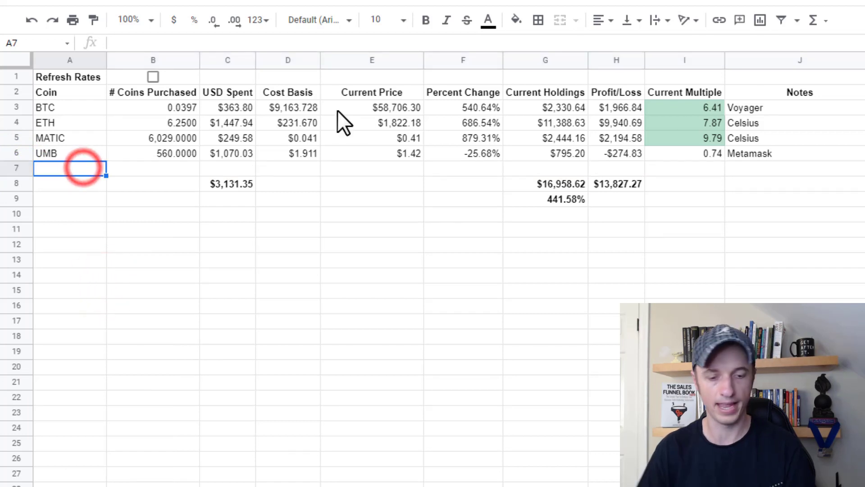
pyautogui.write('CEL')
pyautogui.press('Tab')
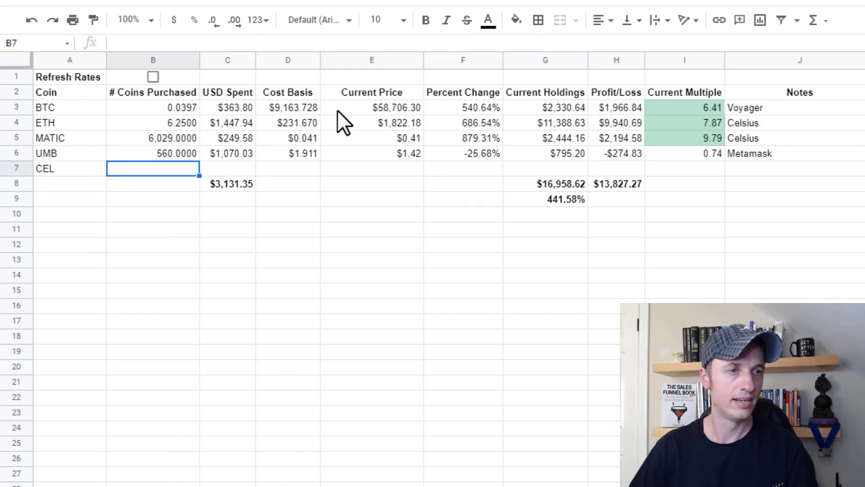
# Copy UMB's coins purchased, USD spent and cost basis formulas down into the CEL row
pyautogui.press('Up')
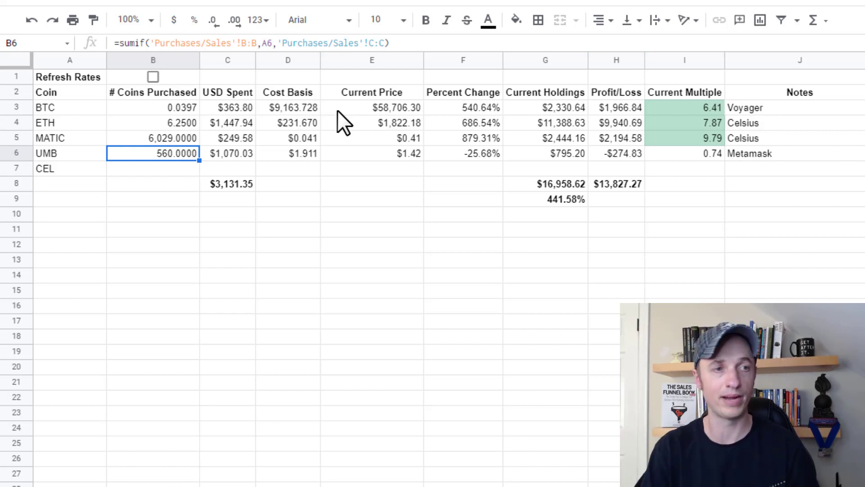
pyautogui.hotkey('ctrl', 'c')
pyautogui.press('Down')
pyautogui.hotkey('ctrl', 'v')
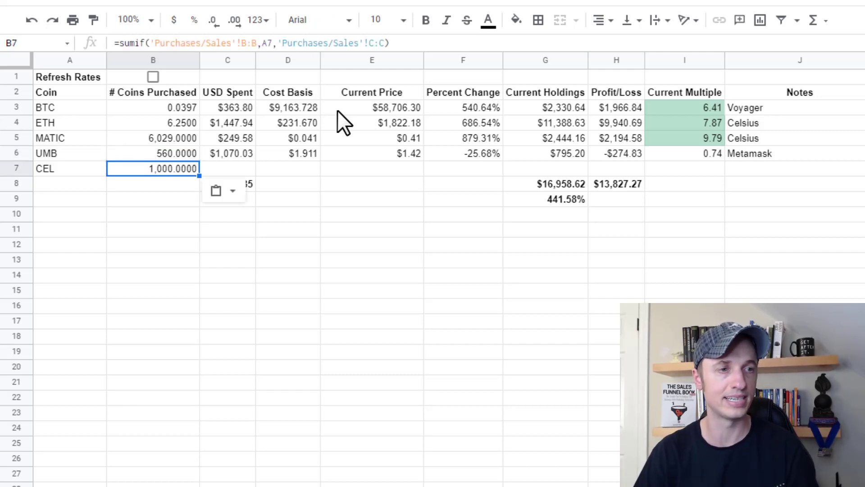
pyautogui.press('Right')
pyautogui.press('Up')
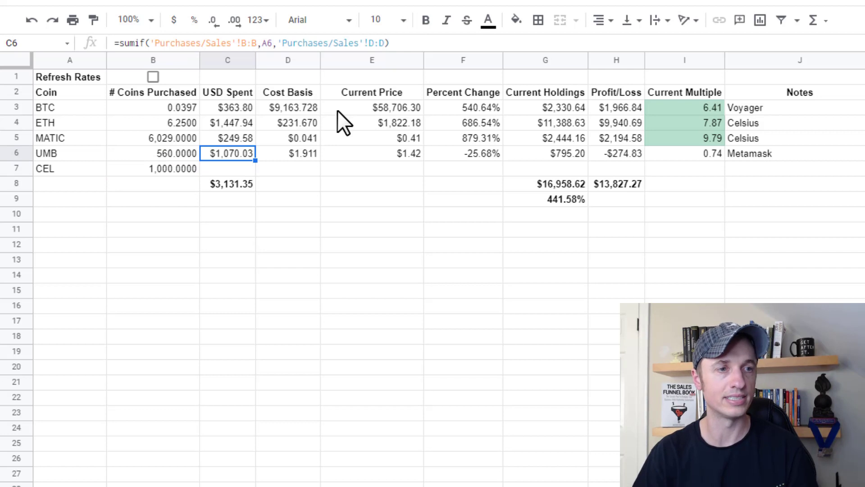
pyautogui.hotkey('ctrl', 'c')
pyautogui.press('Down')
pyautogui.hotkey('ctrl', 'v')
pyautogui.press('Right')
pyautogui.press('Up')
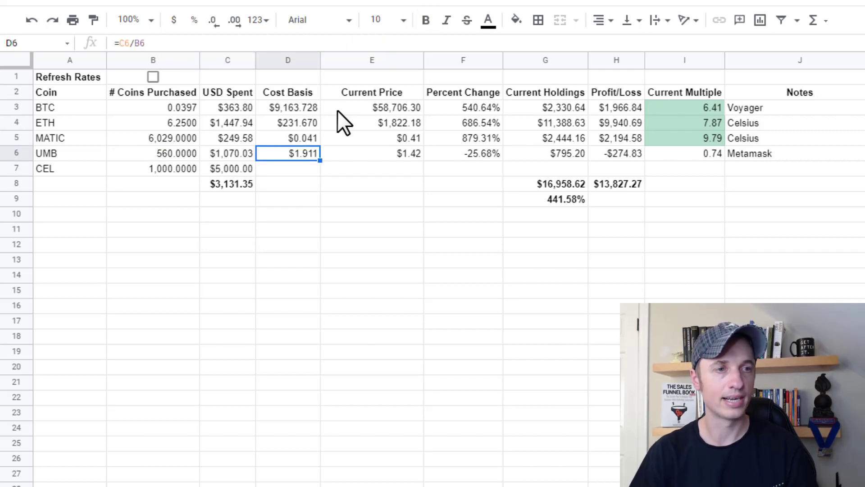
pyautogui.hotkey('ctrl', 'c')
pyautogui.press('Down')
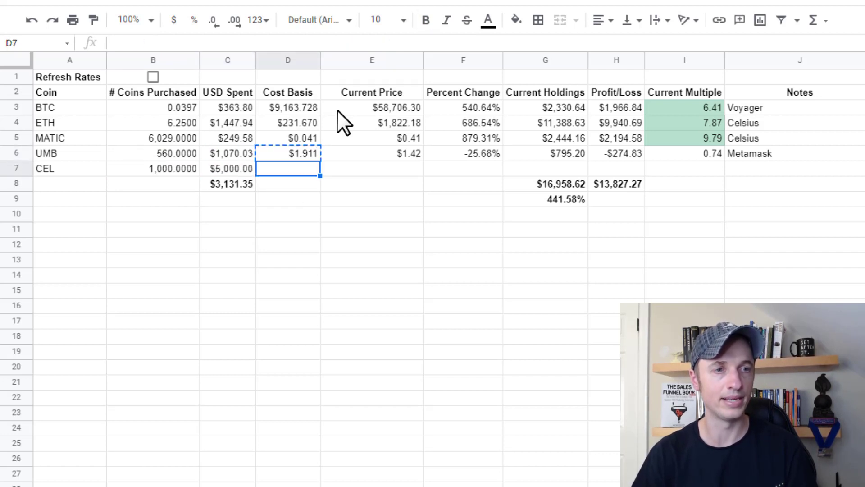
pyautogui.hotkey('ctrl', 'v')
pyautogui.press('Right')
pyautogui.press('Up')
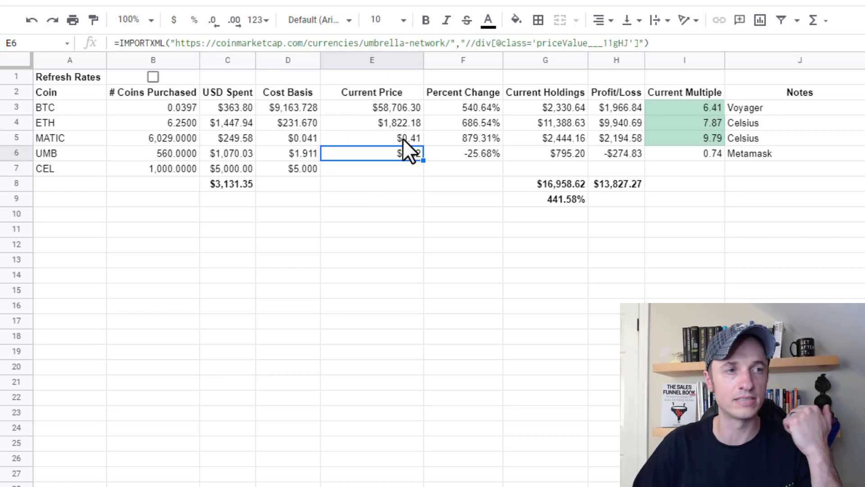
pyautogui.click(400, 122)
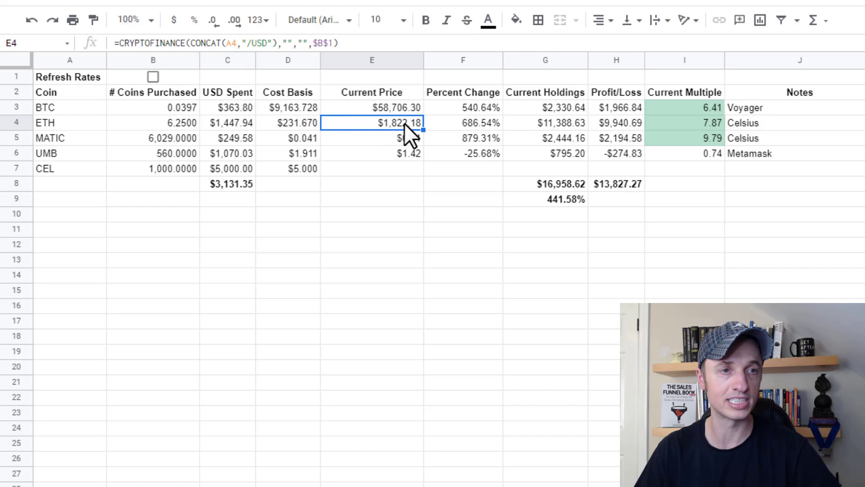
pyautogui.click(405, 138)
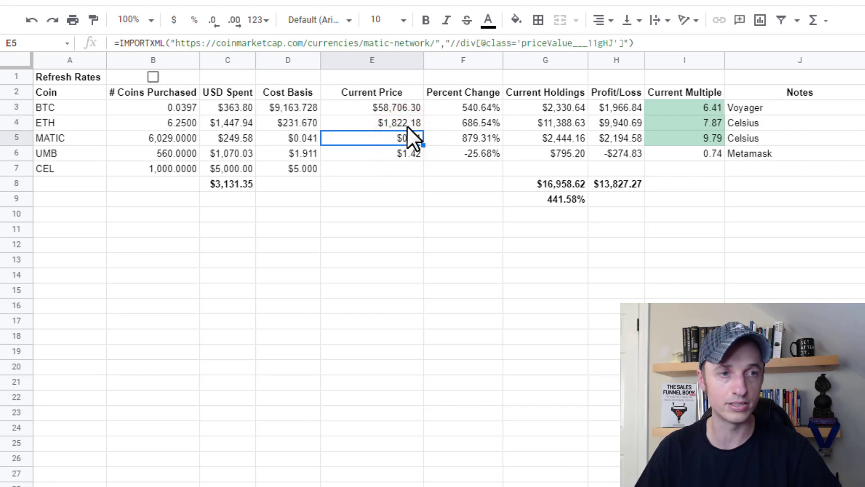
pyautogui.click(407, 125)
pyautogui.click(408, 137)
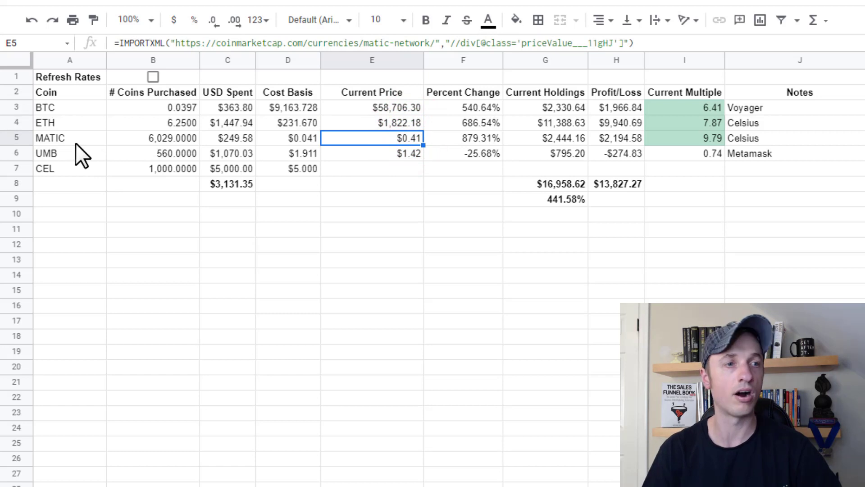
pyautogui.click(407, 122)
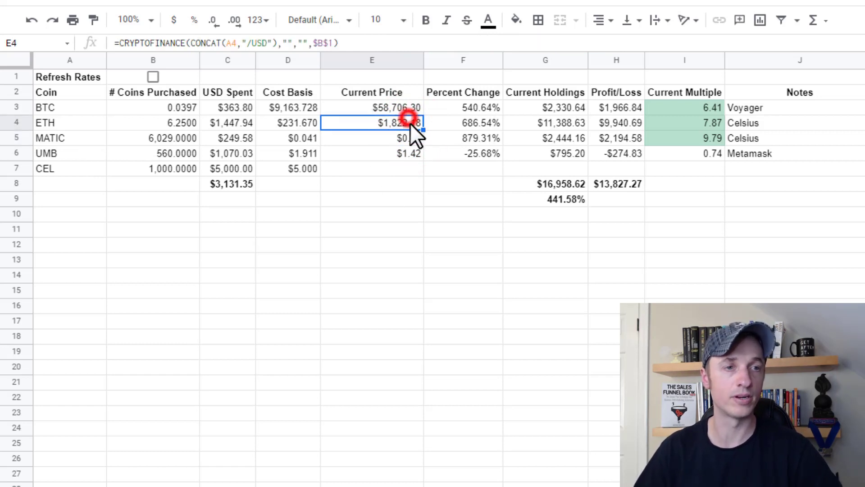
pyautogui.click(391, 139)
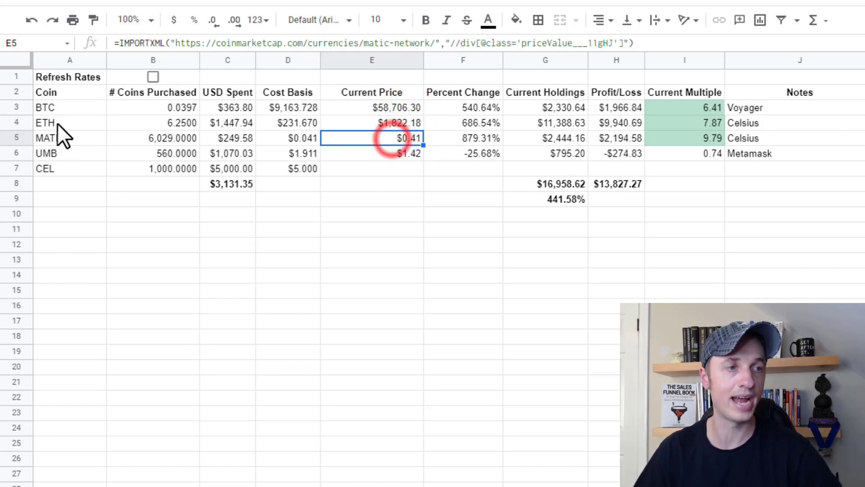
pyautogui.click(55, 153)
pyautogui.click(406, 137)
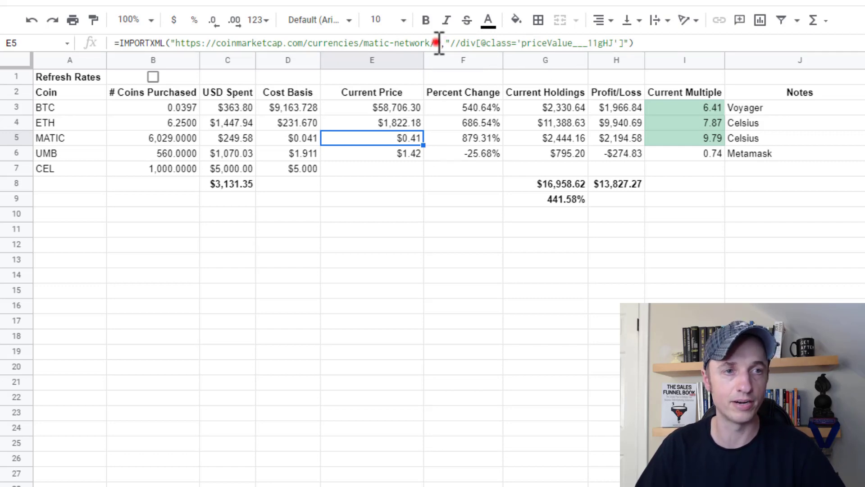
pyautogui.moveTo(435, 42); pyautogui.dragTo(175, 50)
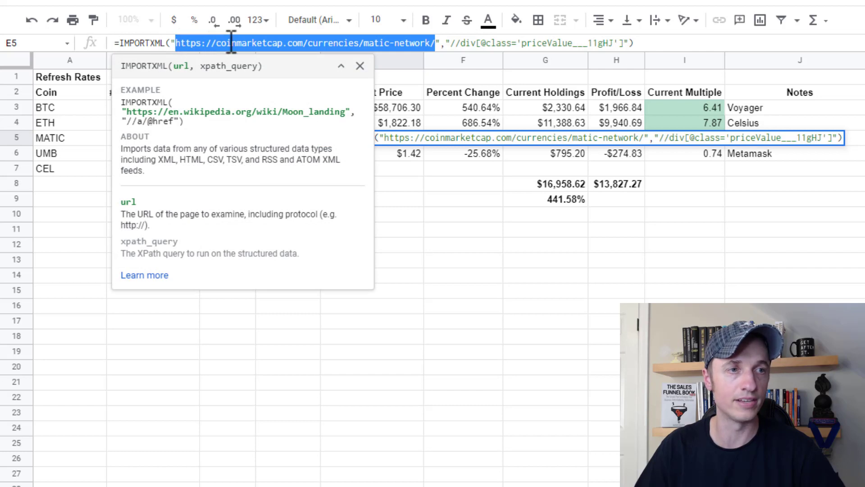
pyautogui.click(437, 43)
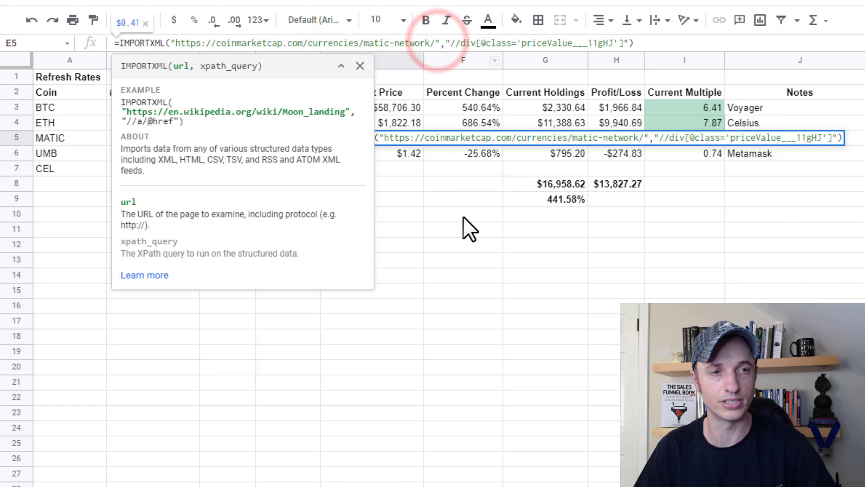
pyautogui.click(455, 319)
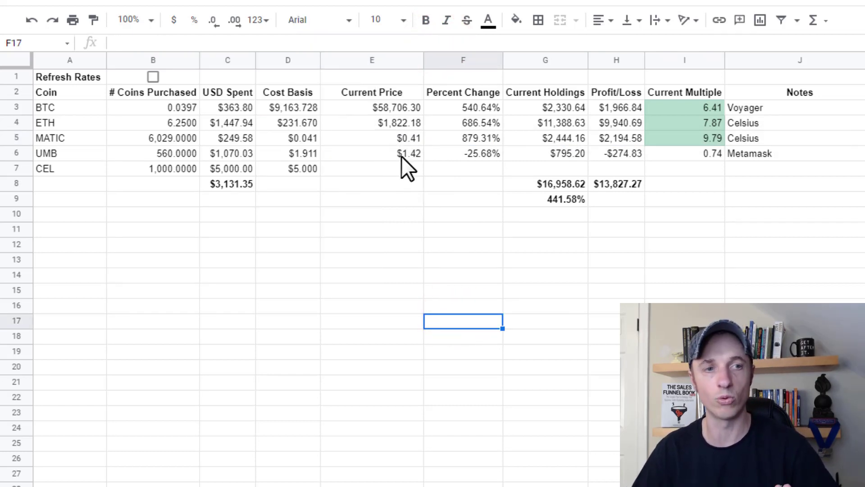
# Paste ETH's CRYPTOFINANCE price formula into CEL's Current Price cell
pyautogui.click(401, 126)
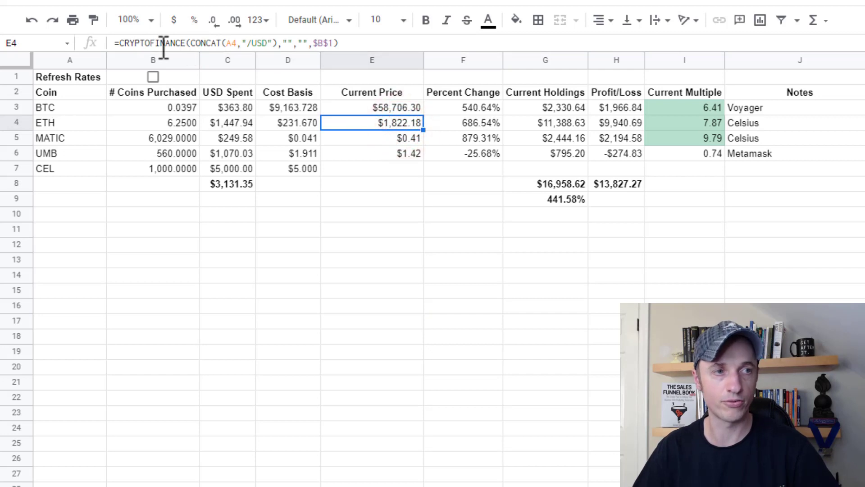
pyautogui.hotkey('ctrl', 'c')
pyautogui.press('Down')
pyautogui.press('Down')
pyautogui.press('Down')
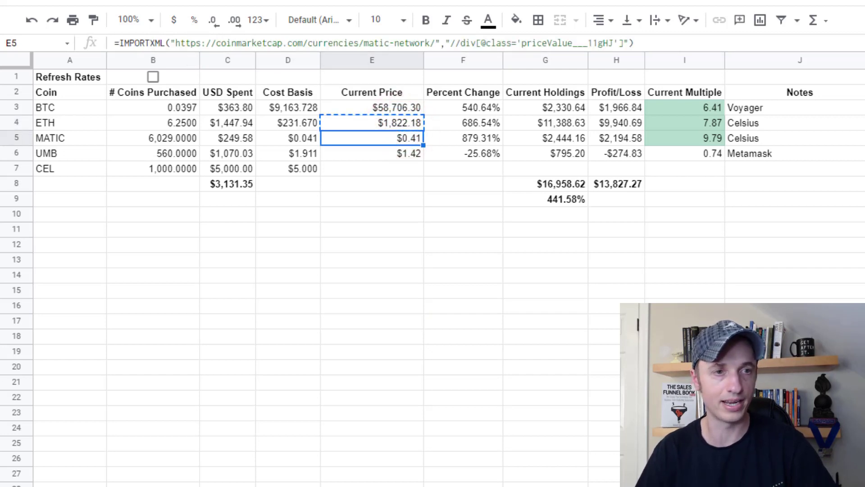
pyautogui.hotkey('ctrl', 'v')
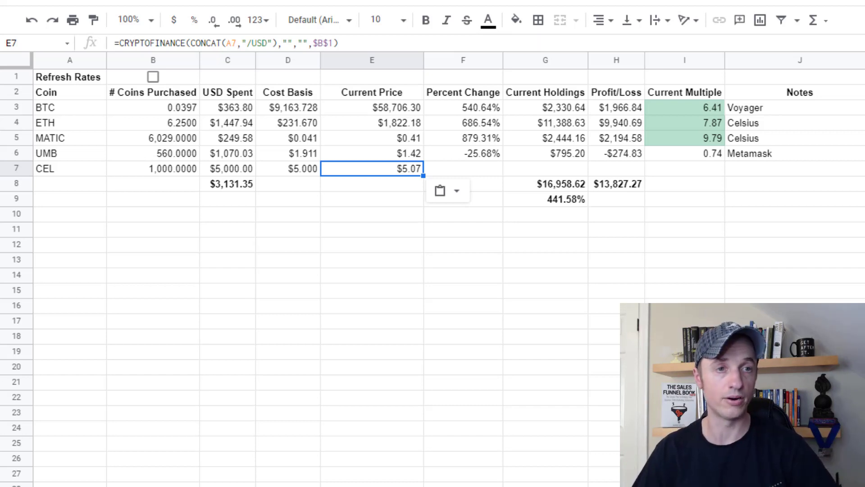
pyautogui.click(410, 168)
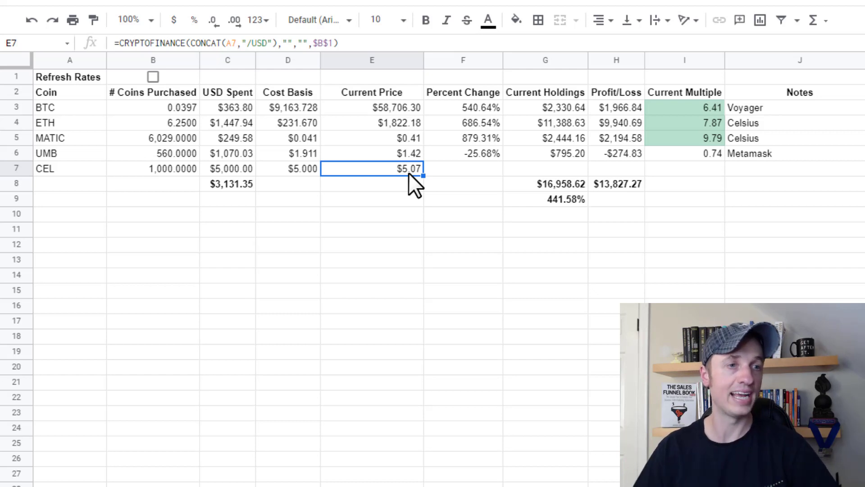
# Replace CEL's price with UMB's IMPORTXML CoinMarketCap formula in E7
pyautogui.click(409, 155)
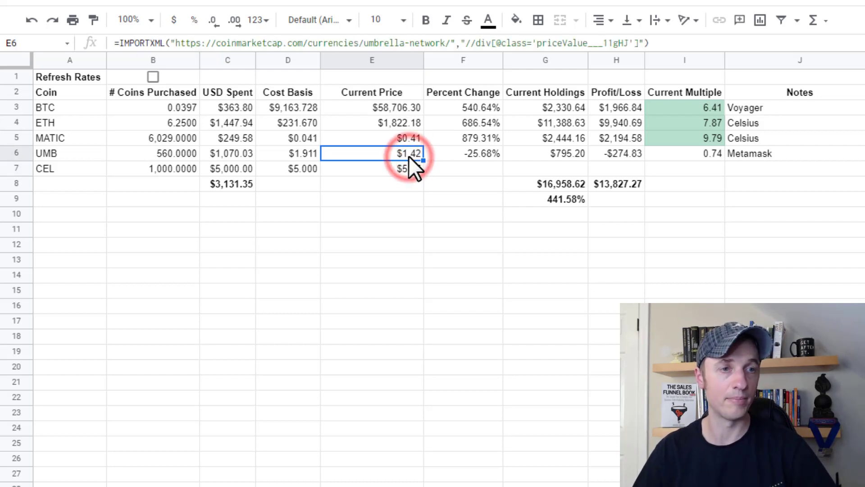
pyautogui.click(410, 169)
pyautogui.hotkey('ctrl', 'v')
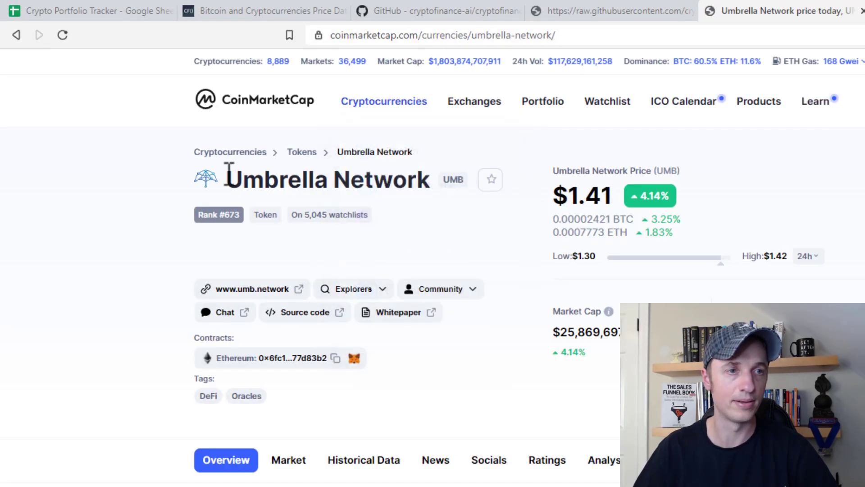
# From the CoinMarketCap home page, open the Celsius coin page and select its URL
pyautogui.click(278, 97)
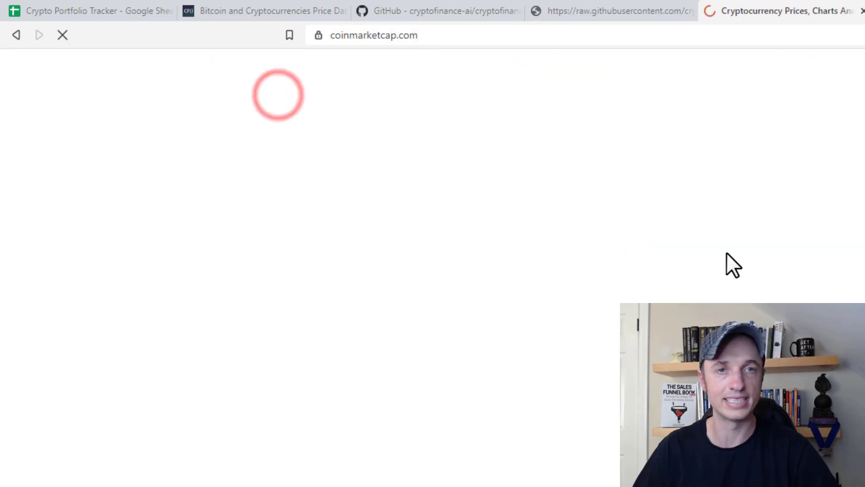
pyautogui.scroll(-5, 306, 455)
pyautogui.scroll(-20, 321, 449)
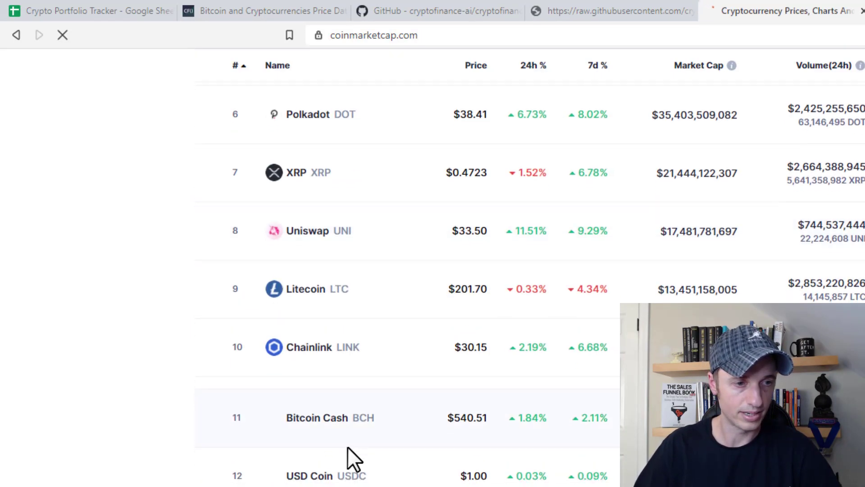
pyautogui.scroll(-20, 348, 450)
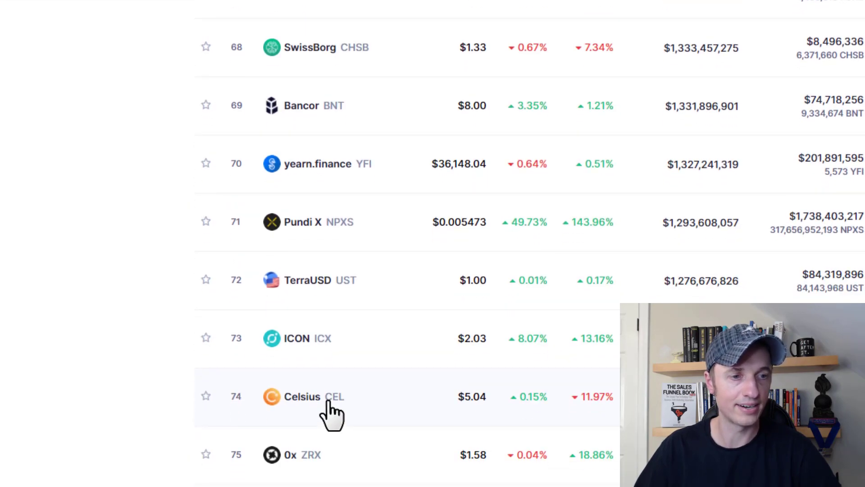
pyautogui.click(325, 406)
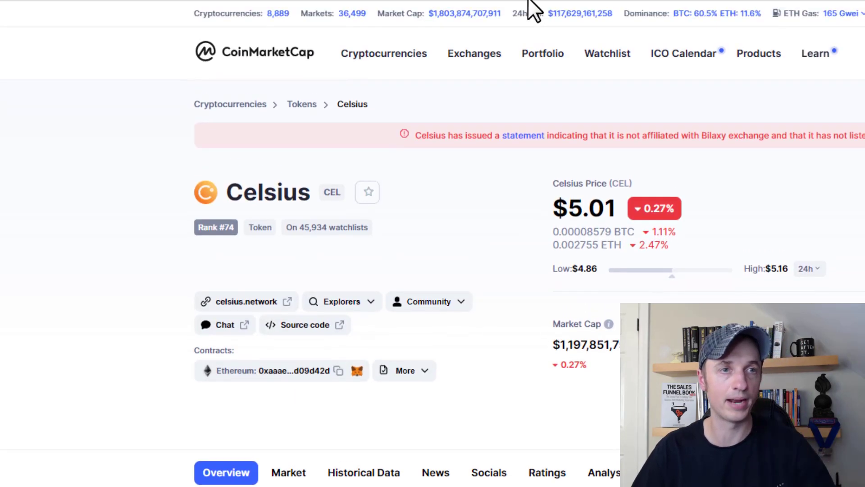
pyautogui.click(527, 34)
# Swap the umbrella-network URL in E7's IMPORTXML formula for the Celsius URL, giving $5.01
pyautogui.click(58, 10)
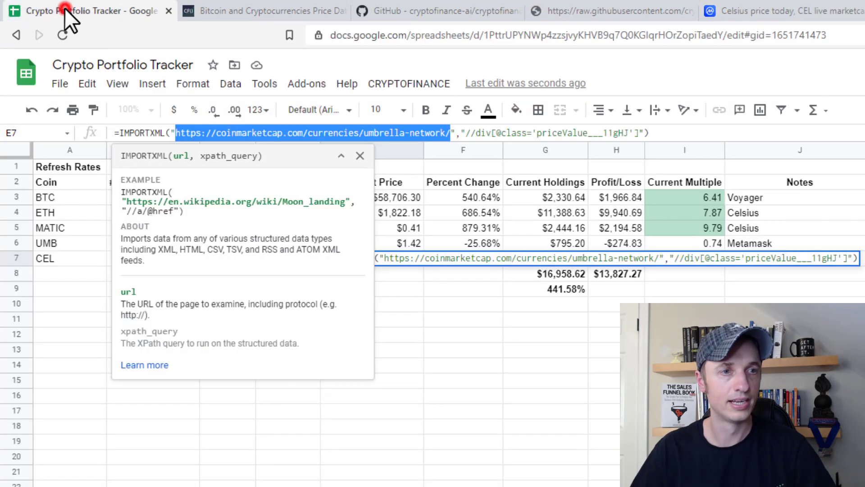
pyautogui.click(414, 134)
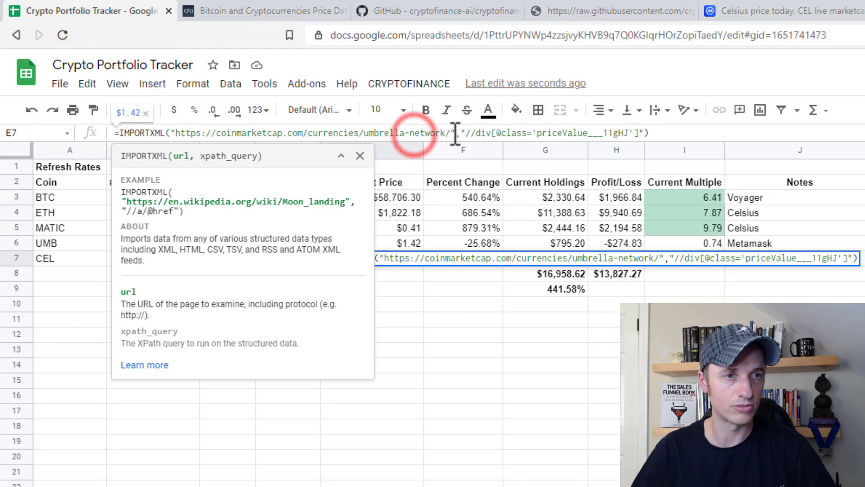
pyautogui.moveTo(450, 133); pyautogui.dragTo(176, 135)
pyautogui.hotkey('ctrl', 'v')
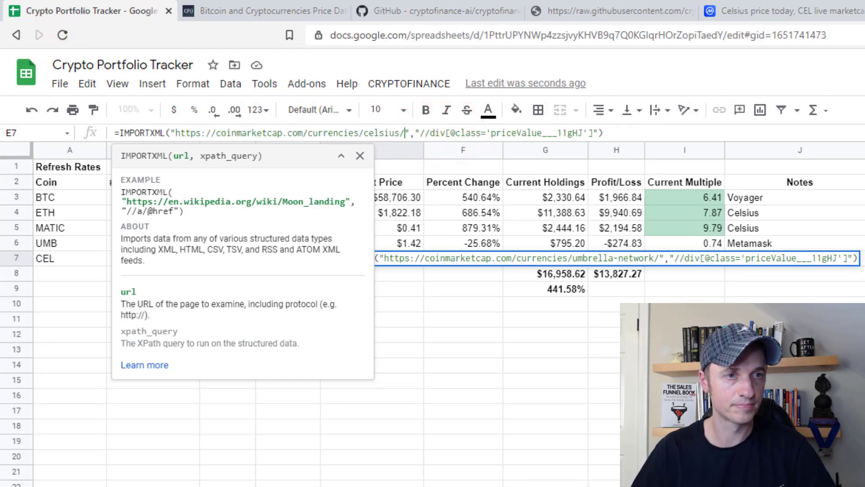
pyautogui.press('Return')
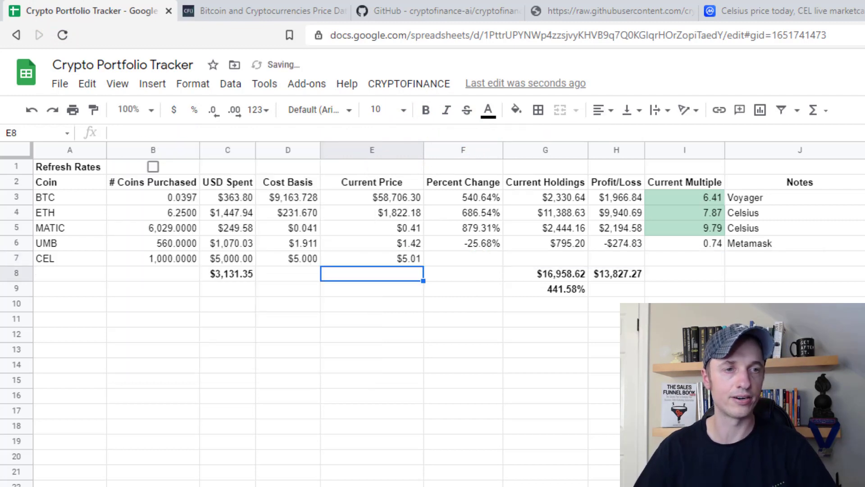
pyautogui.click(406, 258)
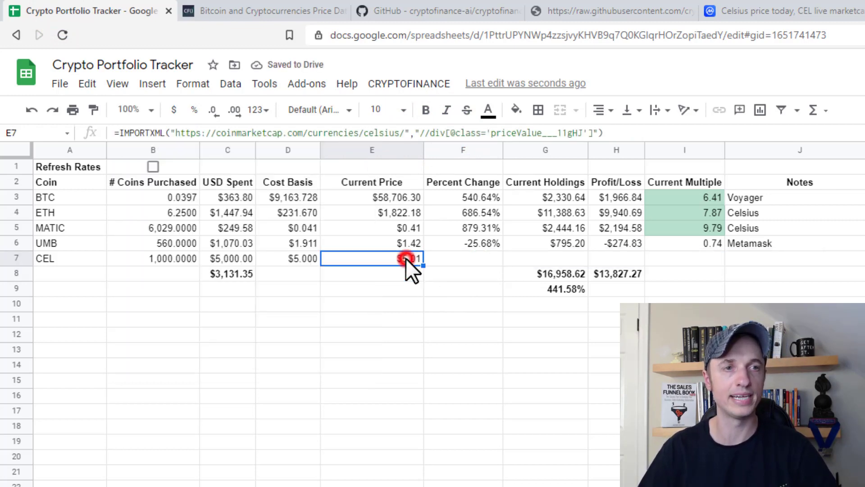
pyautogui.click(748, 12)
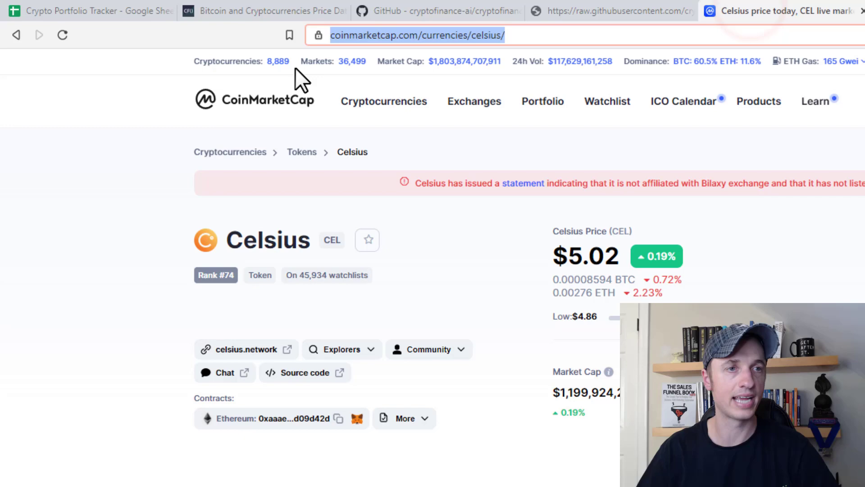
# Return to the Crypto Portfolio Tracker sheet after checking Celsius's live price
pyautogui.click(90, 13)
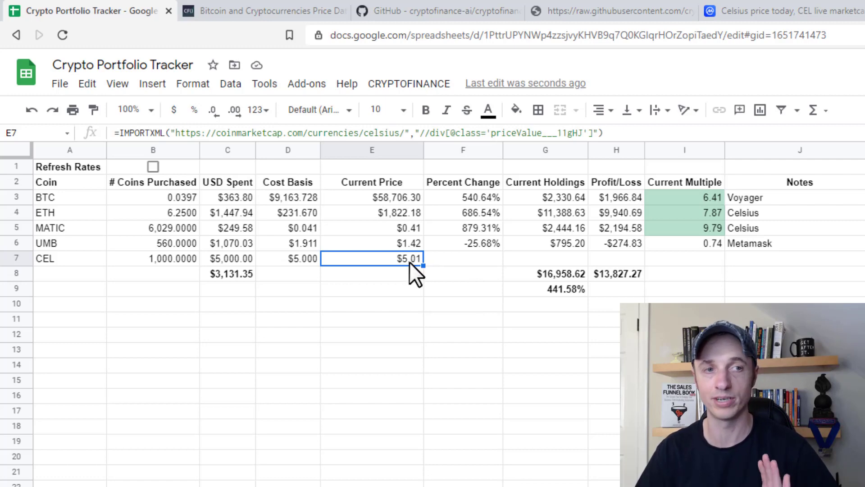
# Try ETH's CRYPTOFINANCE formula in E7, undo it, then select UMB's Percent Change through Notes cells
pyautogui.click(406, 211)
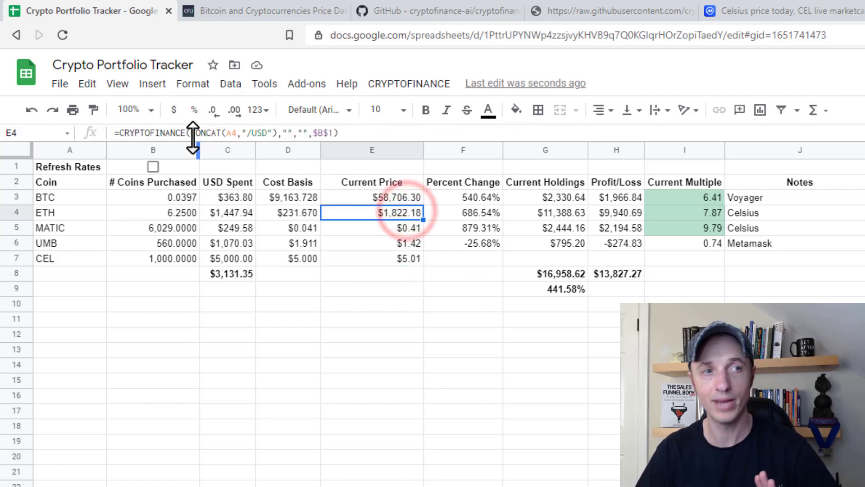
pyautogui.moveTo(225, 132); pyautogui.dragTo(116, 132)
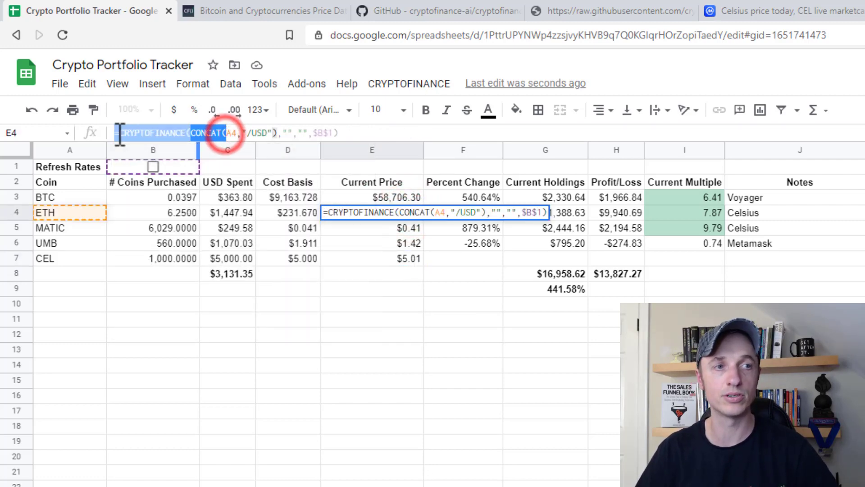
pyautogui.click(356, 133)
pyautogui.moveTo(386, 132); pyautogui.dragTo(10, 132)
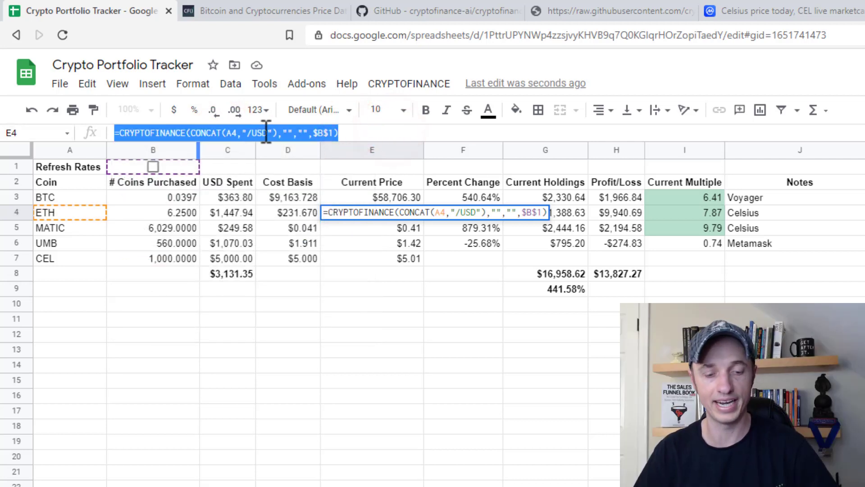
pyautogui.click(418, 259)
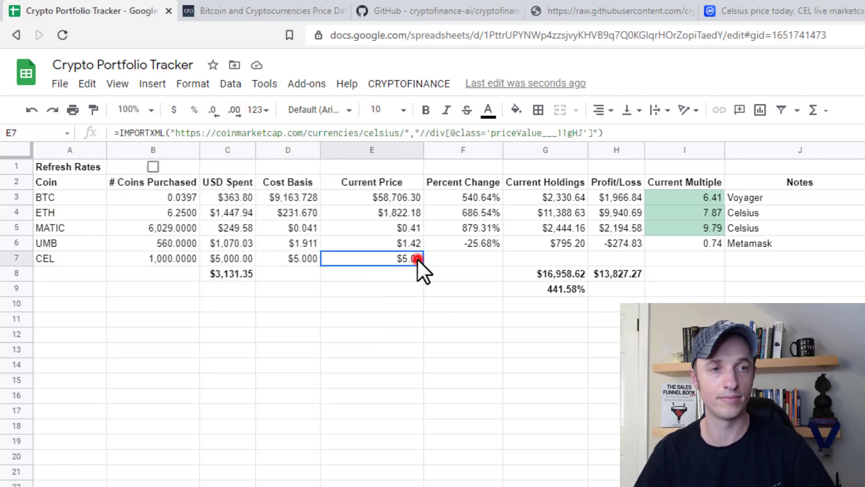
pyautogui.hotkey('ctrl', 'v')
pyautogui.hotkey('ctrl', 'z')
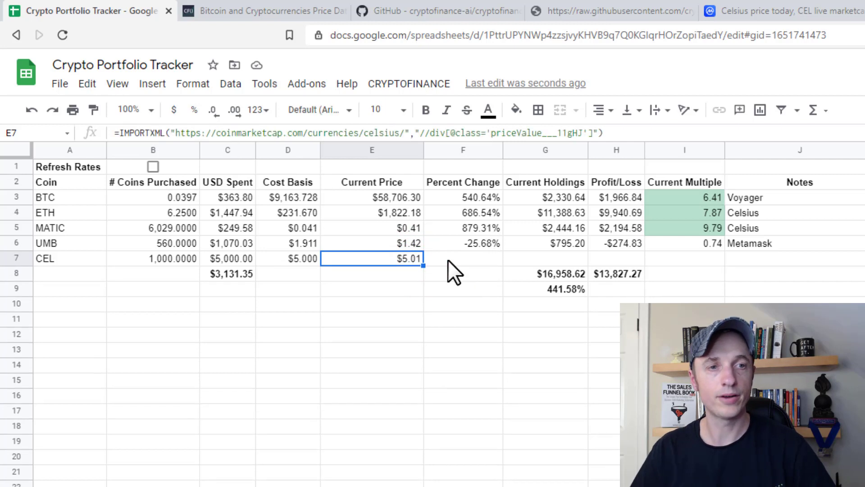
pyautogui.moveTo(467, 242); pyautogui.dragTo(746, 242)
# Paste UMB's Percent Change through Notes formulas into CEL's row, giving $5,010.00 holdings and $10.00 profit
pyautogui.hotkey('ctrl', 'c')
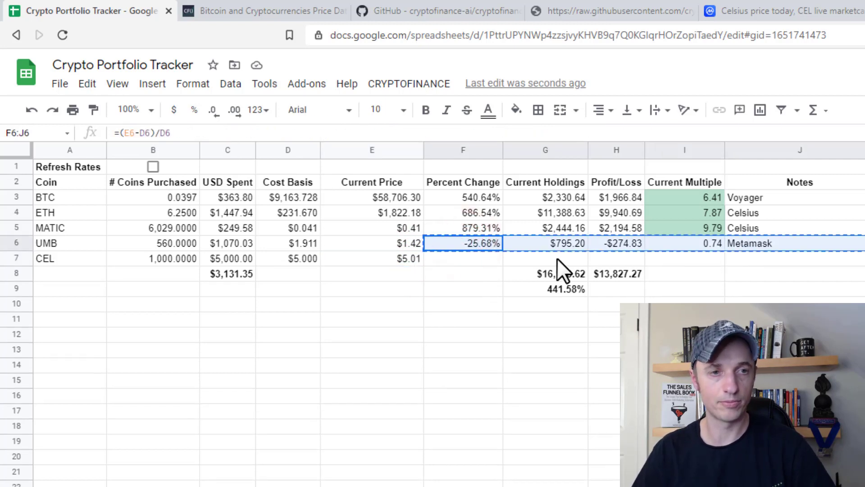
pyautogui.click(486, 258)
pyautogui.hotkey('ctrl', 'v')
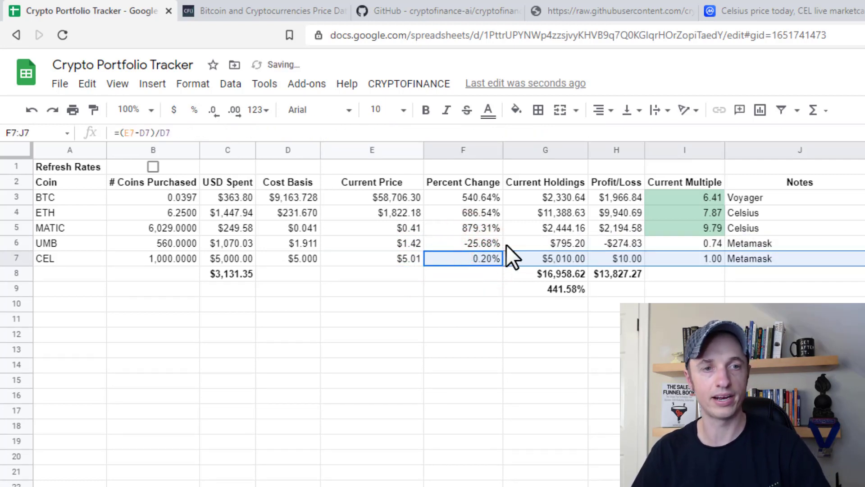
pyautogui.click(508, 258)
pyautogui.click(622, 257)
pyautogui.click(681, 257)
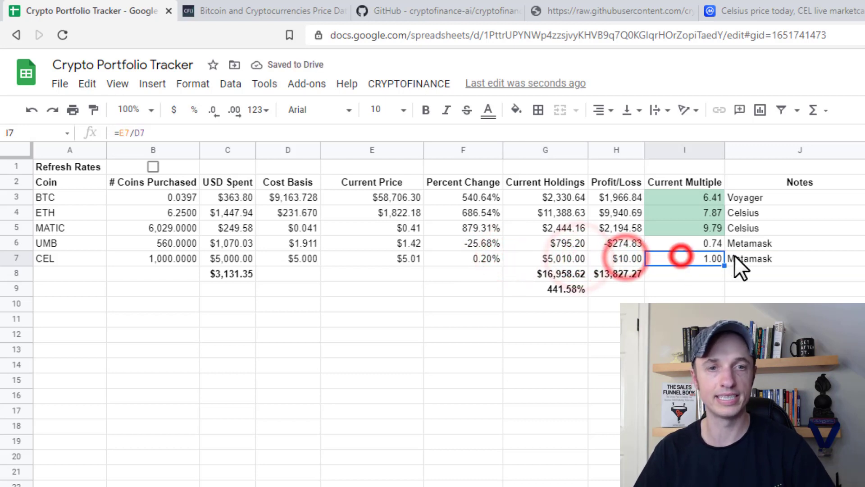
# Extend the C8 USD Spent SUM to row 7, totalling $8,131.35
pyautogui.click(231, 274)
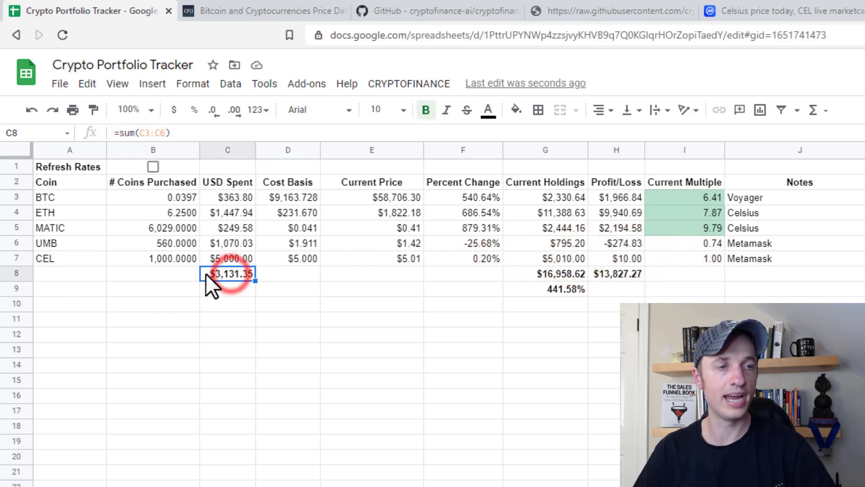
pyautogui.doubleClick(232, 277)
pyautogui.click(165, 132)
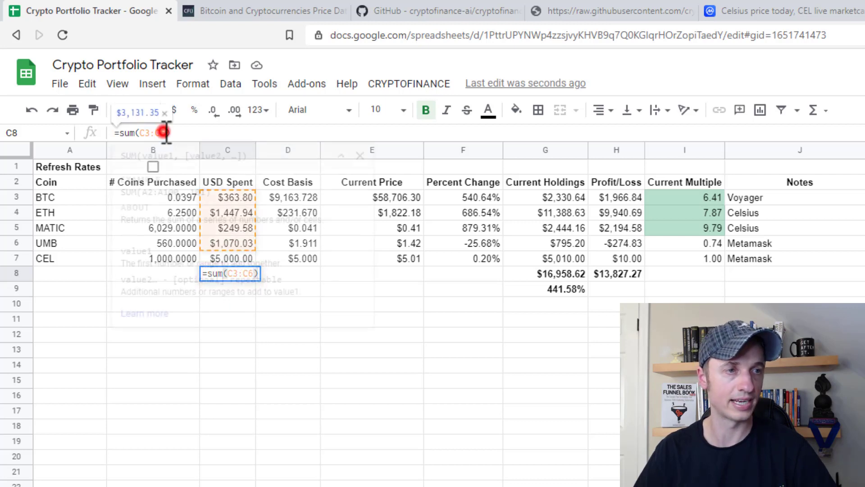
pyautogui.press('BackSpace')
pyautogui.write('7')
pyautogui.press('Return')
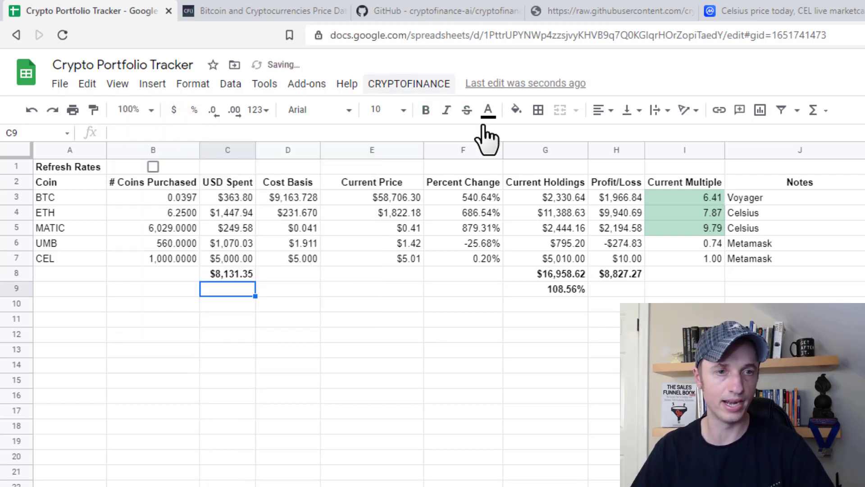
# Extend the G8 Current Holdings SUM through row 7 to $21,968.62 and check the 170.17% gain
pyautogui.doubleClick(553, 272)
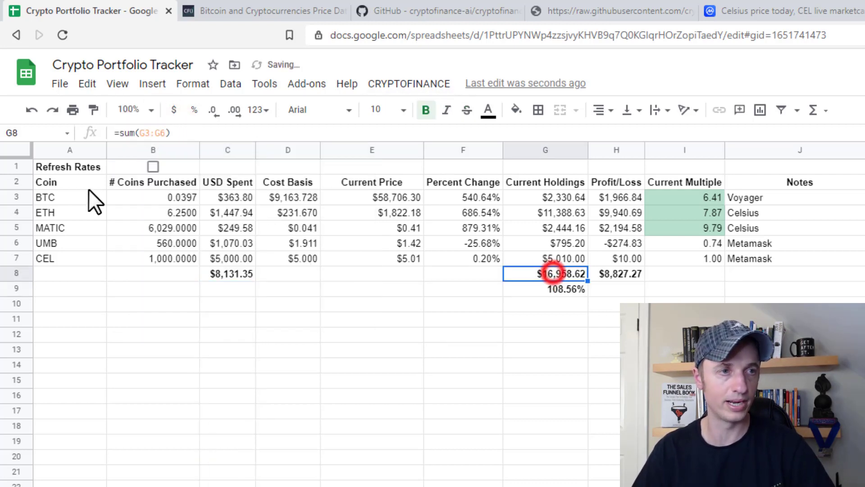
pyautogui.click(165, 133)
pyautogui.press('BackSpace')
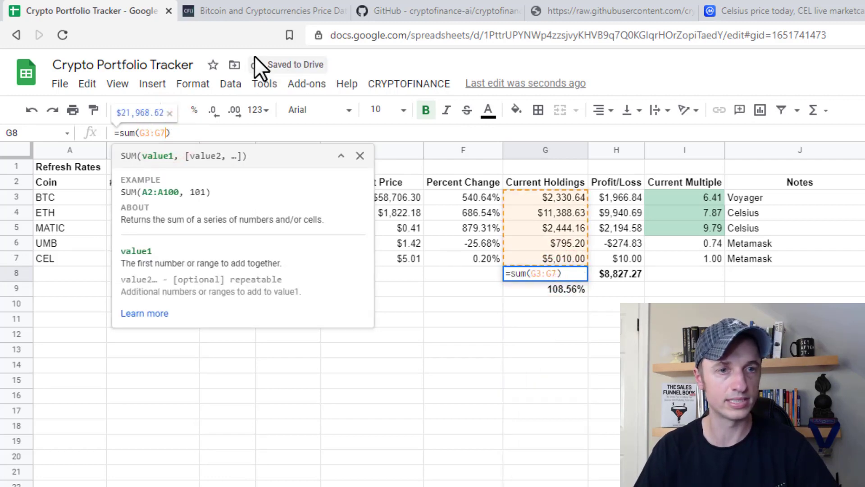
pyautogui.press('Return')
pyautogui.press('Up')
pyautogui.press('Right')
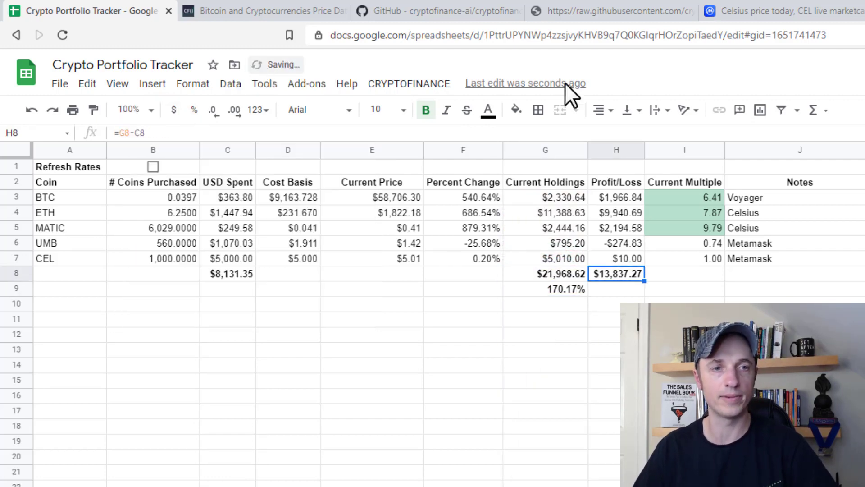
pyautogui.click(568, 290)
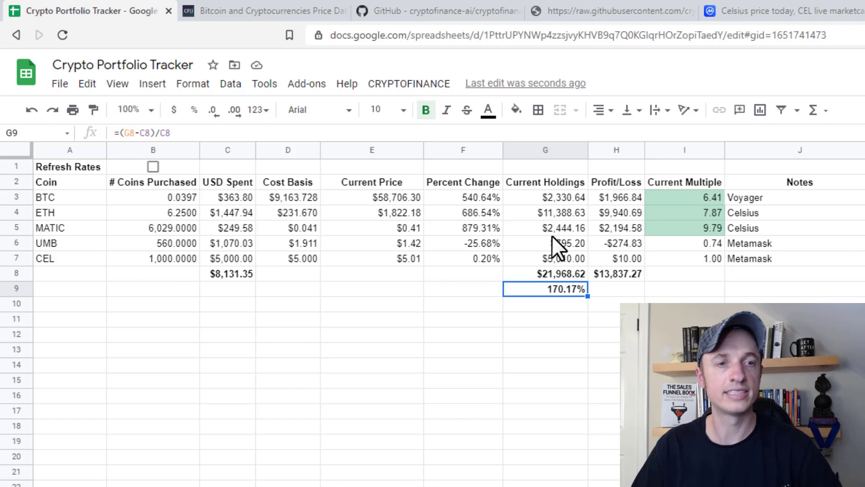
# On the transactions sheet, enter the timestamp 3/19/2021 16:54 in A9
pyautogui.click(409, 484)
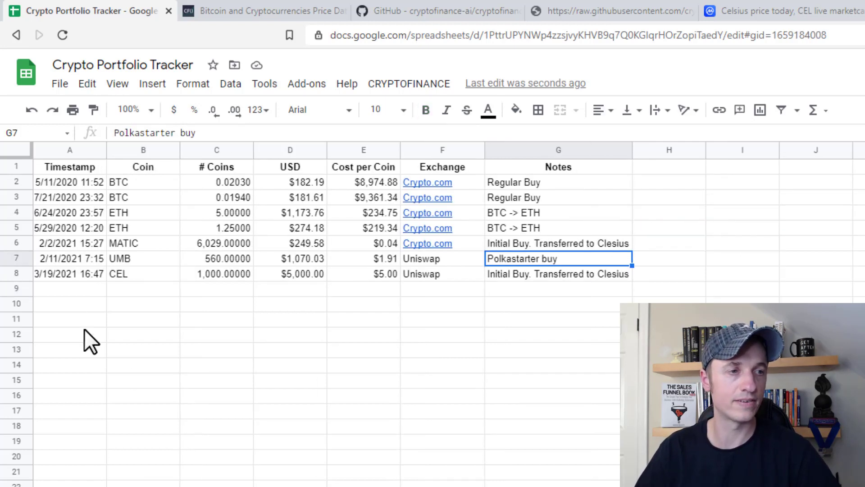
pyautogui.click(72, 290)
pyautogui.write('3/19')
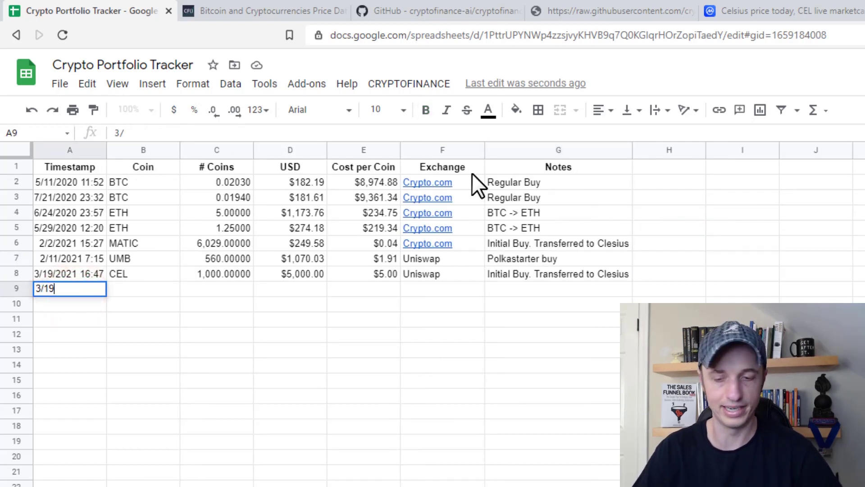
pyautogui.write('/2021')
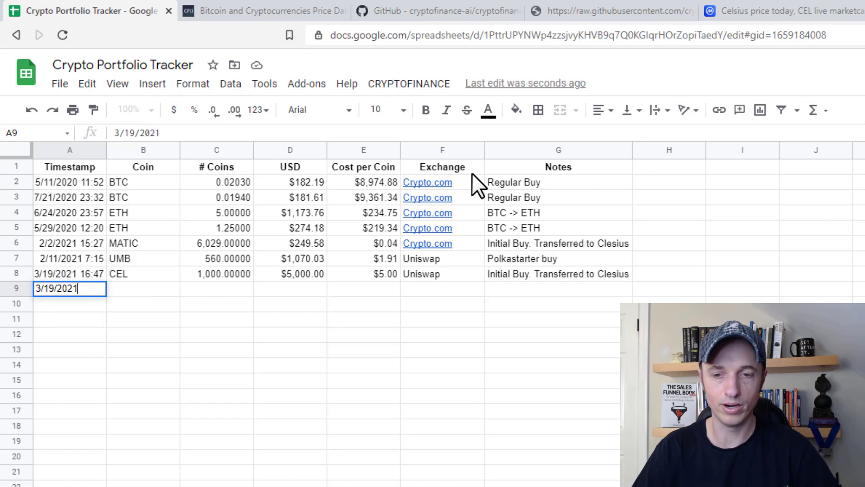
pyautogui.write(' 16')
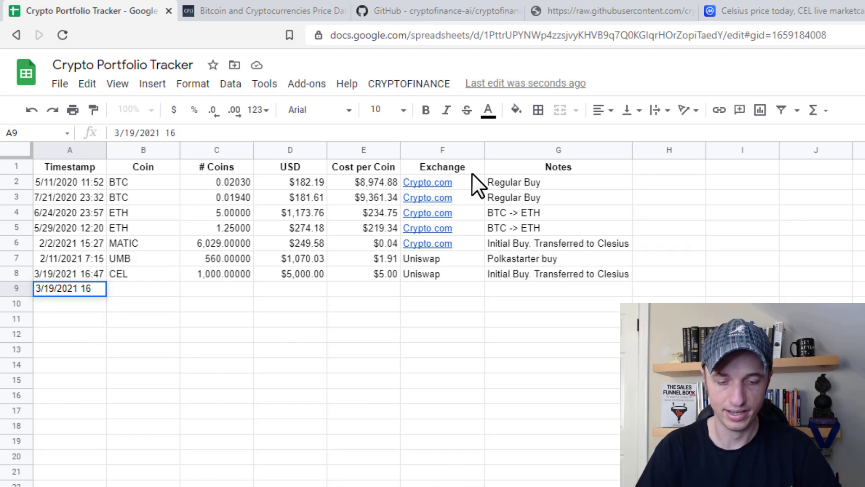
pyautogui.write(':54')
pyautogui.press('Tab')
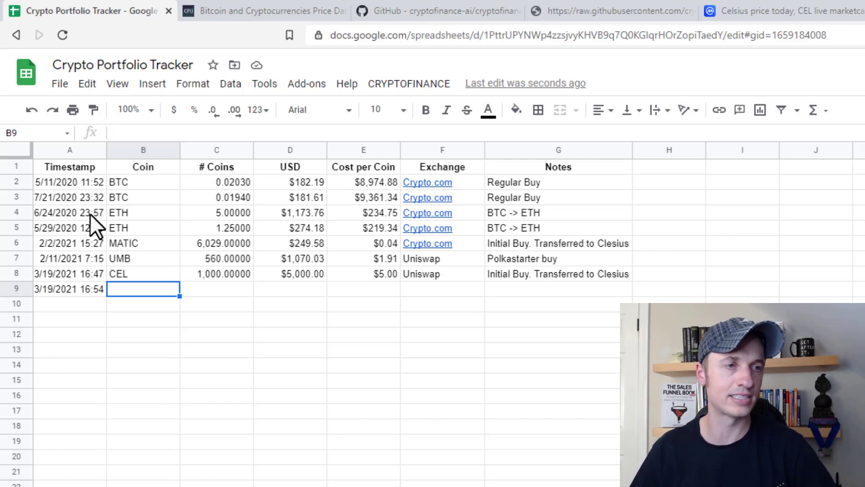
# Compare the coin names listed on the transactions and summary sheets
pyautogui.click(131, 165)
pyautogui.moveTo(141, 178); pyautogui.dragTo(130, 277)
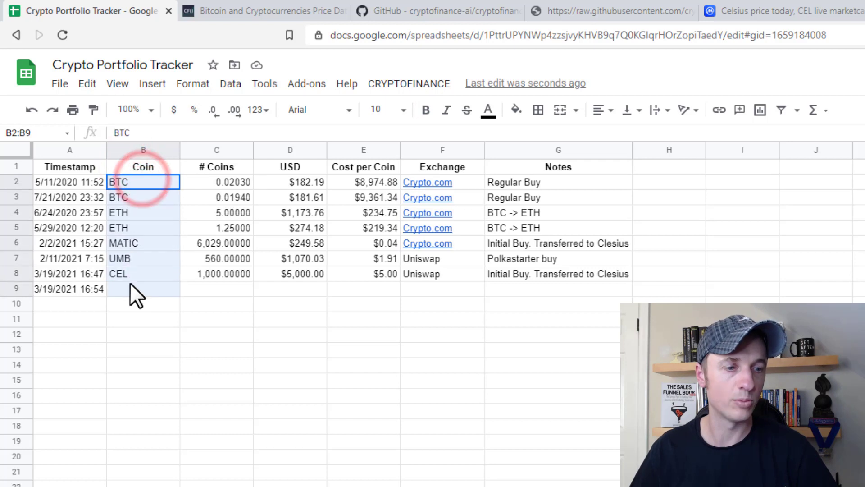
pyautogui.hotkey('ctrl', 'shift', 'pagedown')
pyautogui.moveTo(58, 197); pyautogui.dragTo(59, 261)
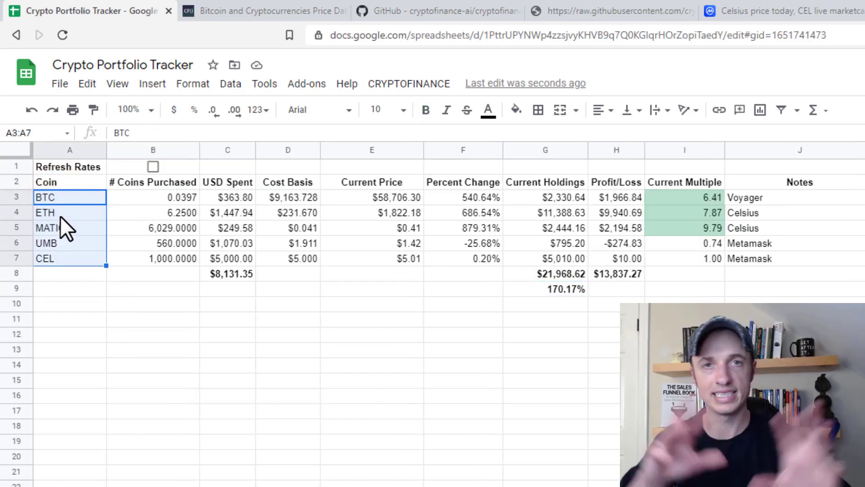
pyautogui.click(73, 197)
pyautogui.hotkey('ctrl', 'shift', 'pageup')
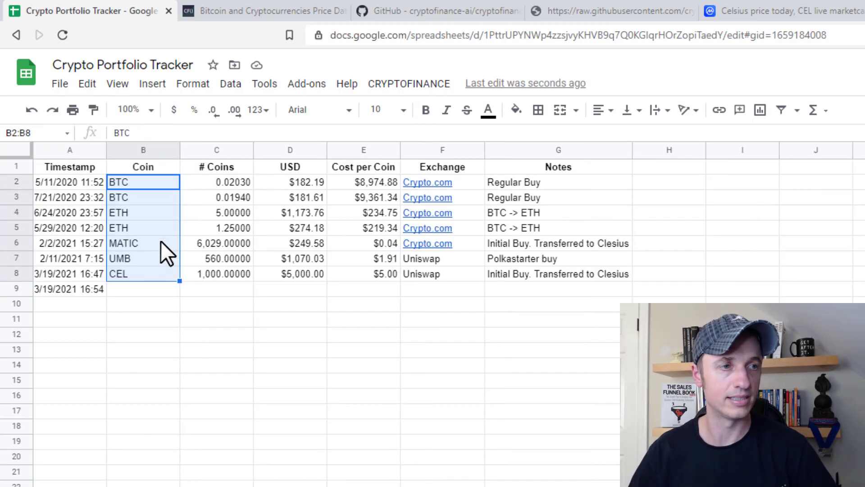
# Log BTC, 1 coin and 58000 USD in B9:D9 with the cost-per-coin formula in E9
pyautogui.click(147, 288)
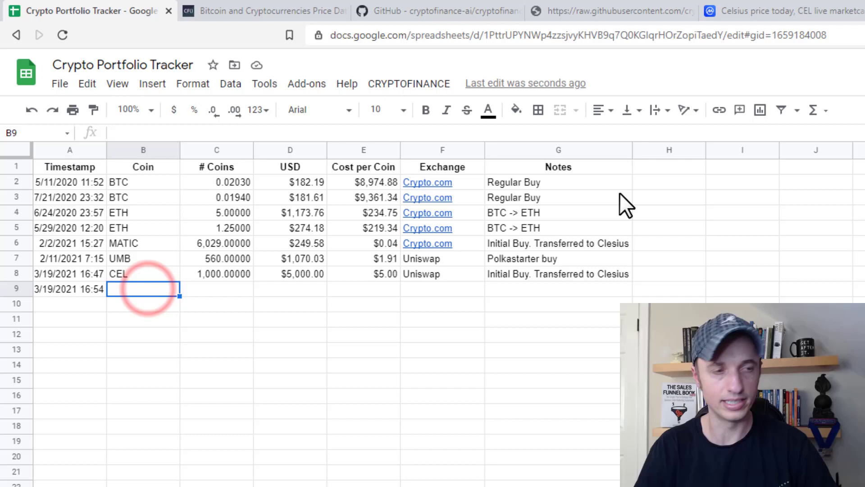
pyautogui.write('btc')
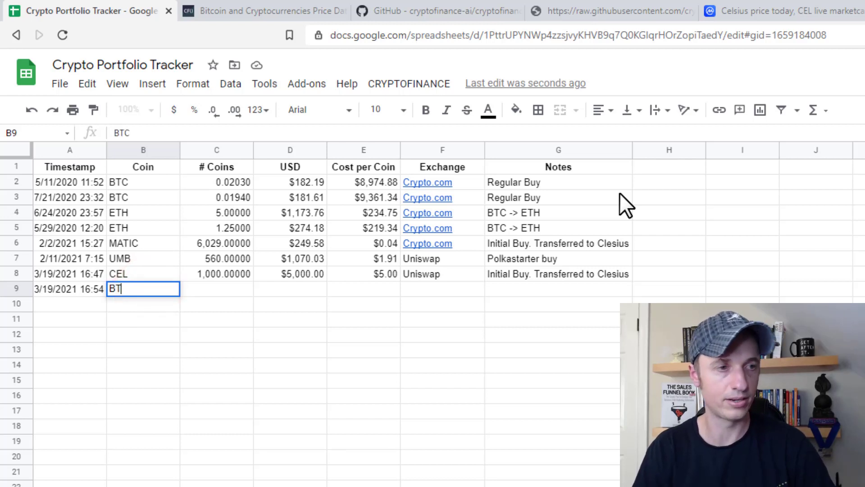
pyautogui.press('Tab')
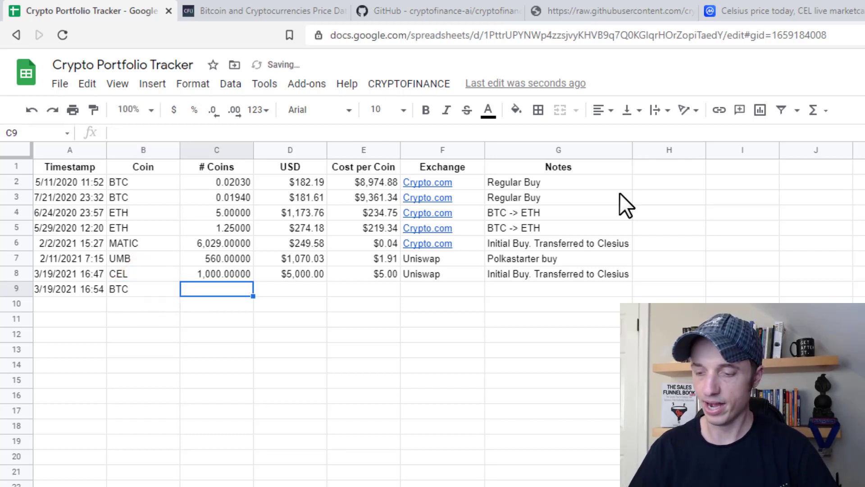
pyautogui.write('1')
pyautogui.press('Tab')
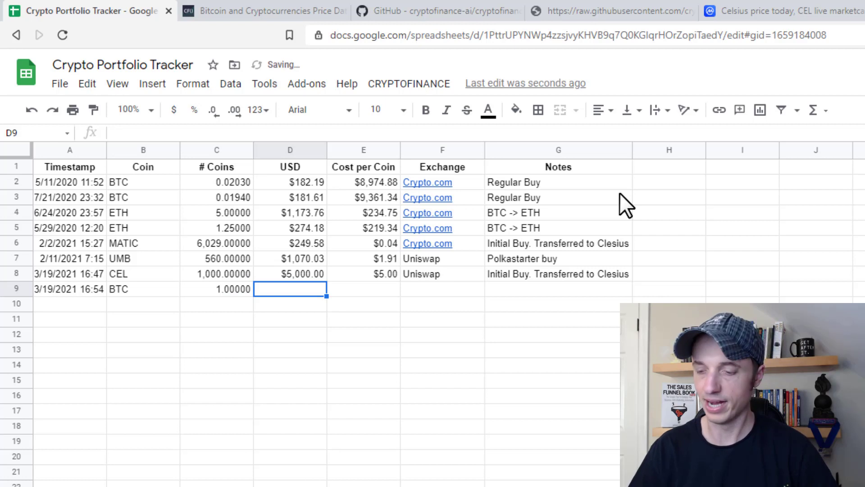
pyautogui.write('58000')
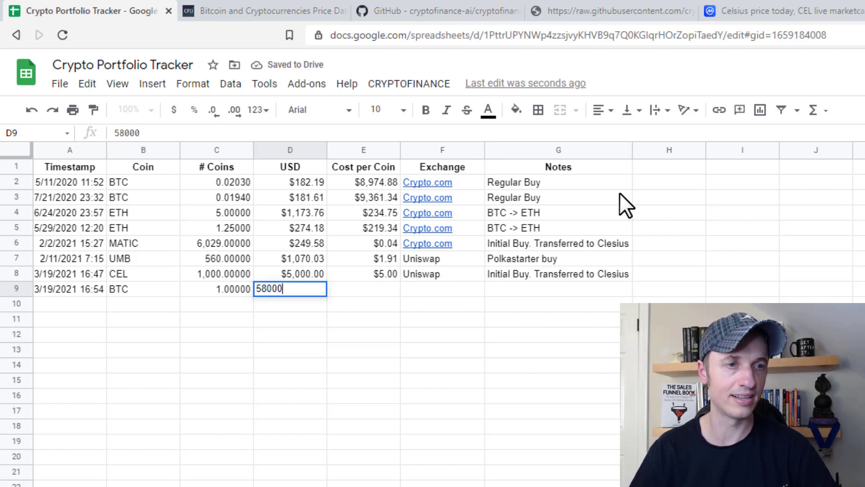
pyautogui.press('Tab')
pyautogui.hotkey('ctrl', 'v')
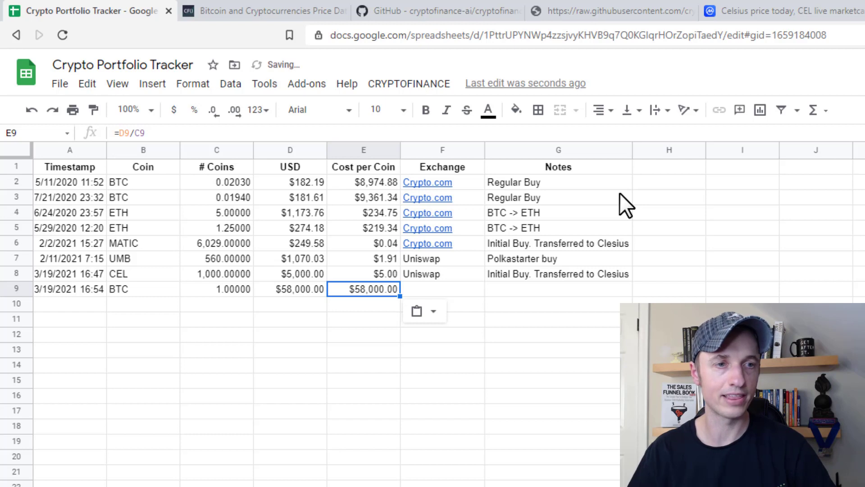
# Enter Voyager as the exchange and 'Regular buy' as the note
pyautogui.press('Tab')
pyautogui.write('cv')
pyautogui.press('BackSpace')
pyautogui.press('BackSpace')
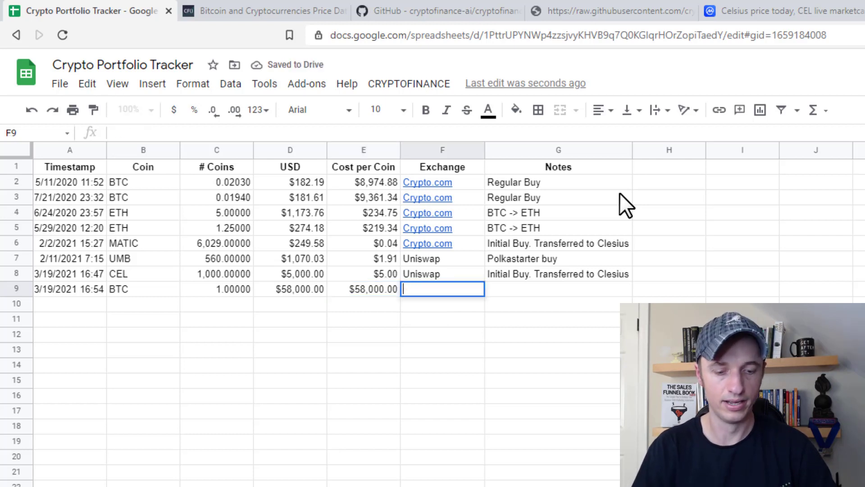
pyautogui.write('Voyager')
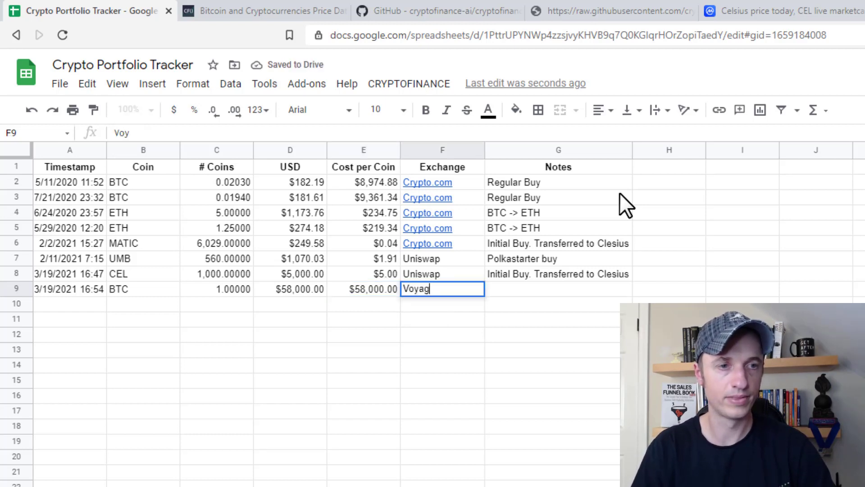
pyautogui.press('Tab')
pyautogui.write('Regular buy')
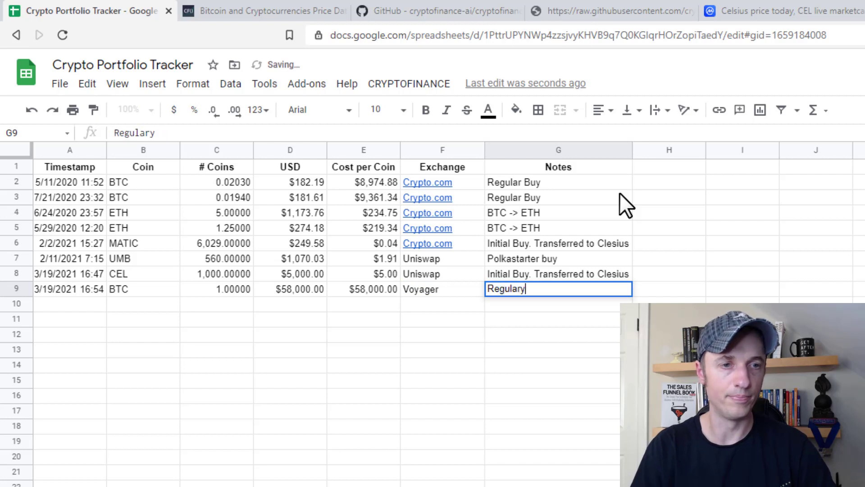
pyautogui.press('BackSpace')
pyautogui.write('buy')
pyautogui.press('Tab')
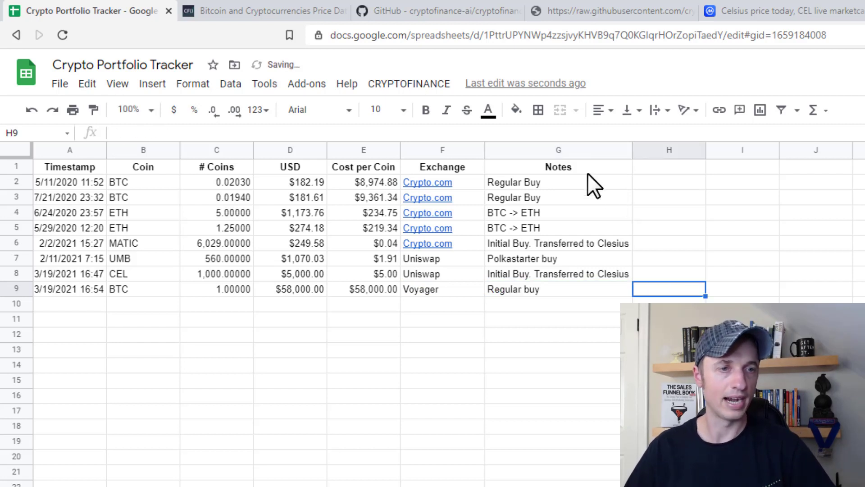
pyautogui.hotkey('ctrl', 'shift', 'pagedown')
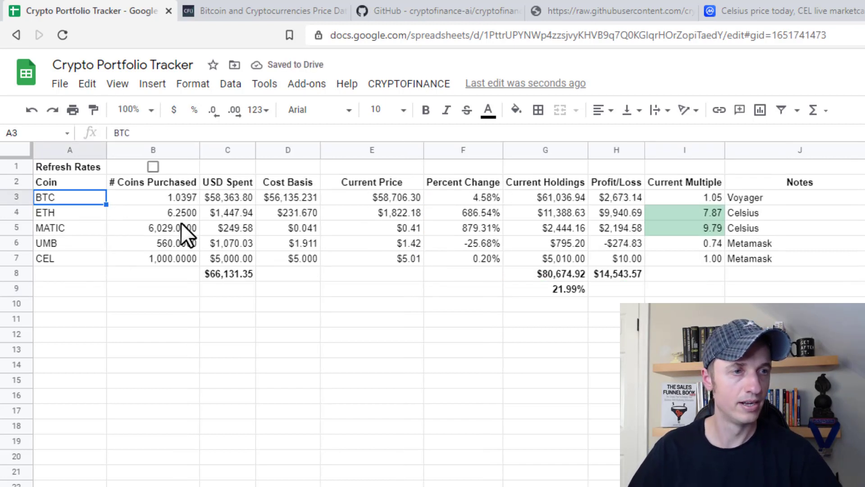
pyautogui.click(182, 198)
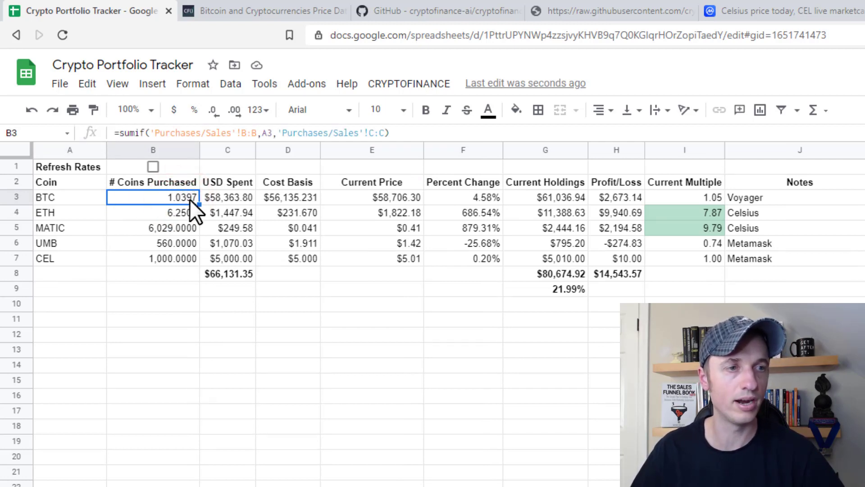
pyautogui.click(233, 198)
pyautogui.click(277, 197)
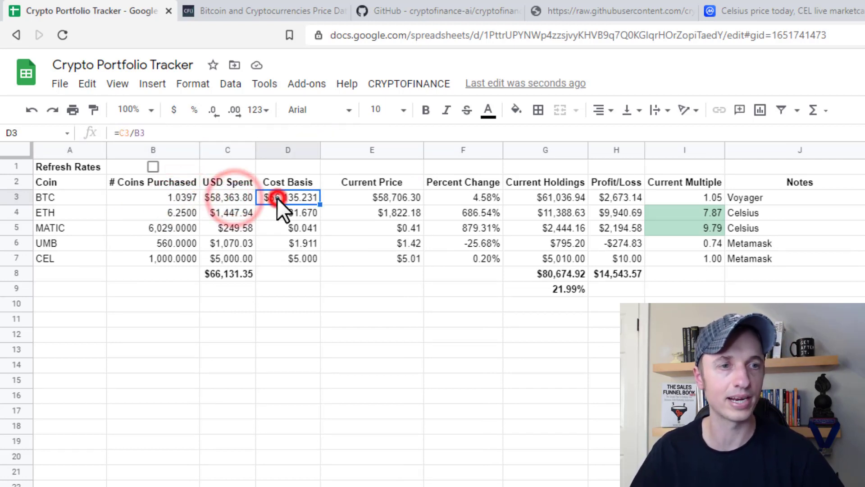
pyautogui.click(371, 198)
pyautogui.click(477, 197)
pyautogui.click(546, 197)
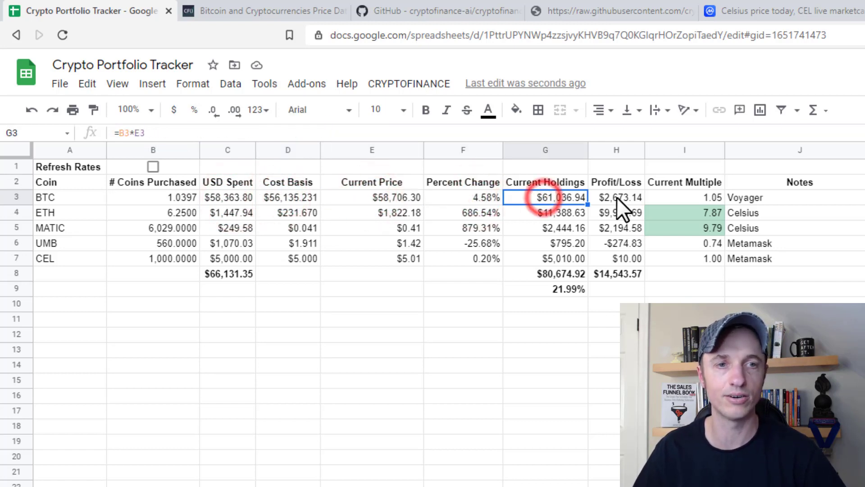
pyautogui.click(617, 197)
pyautogui.click(695, 197)
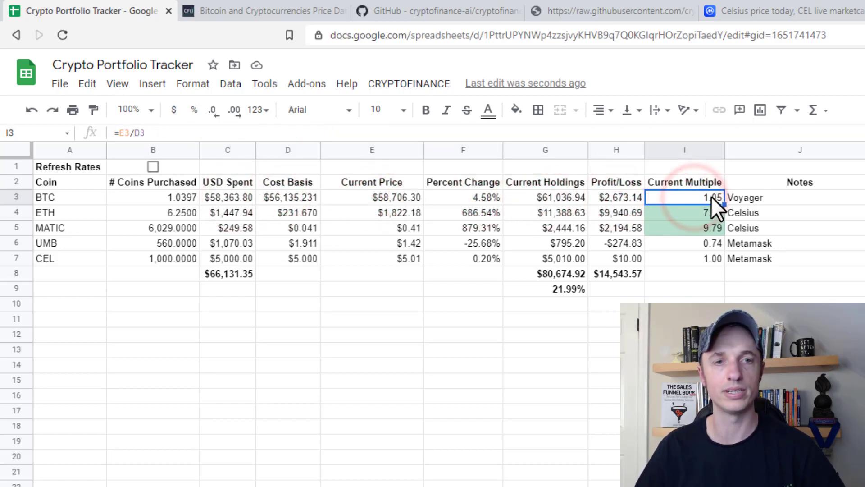
pyautogui.click(396, 197)
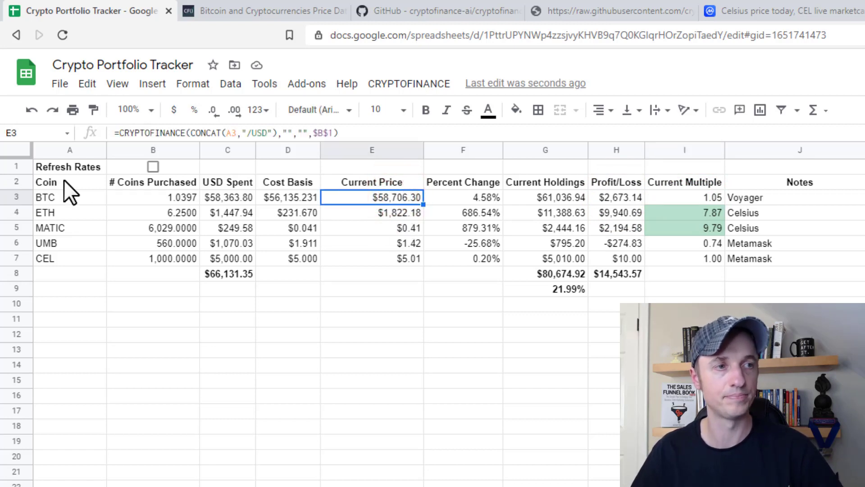
pyautogui.click(153, 167)
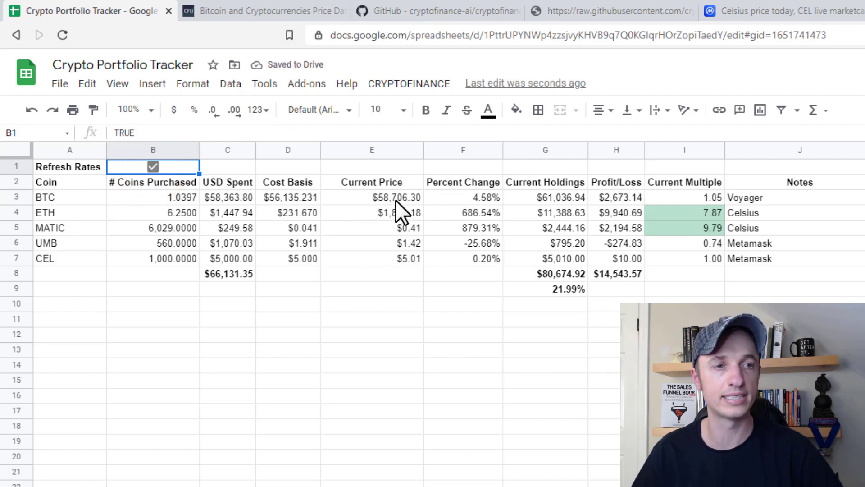
pyautogui.click(153, 167)
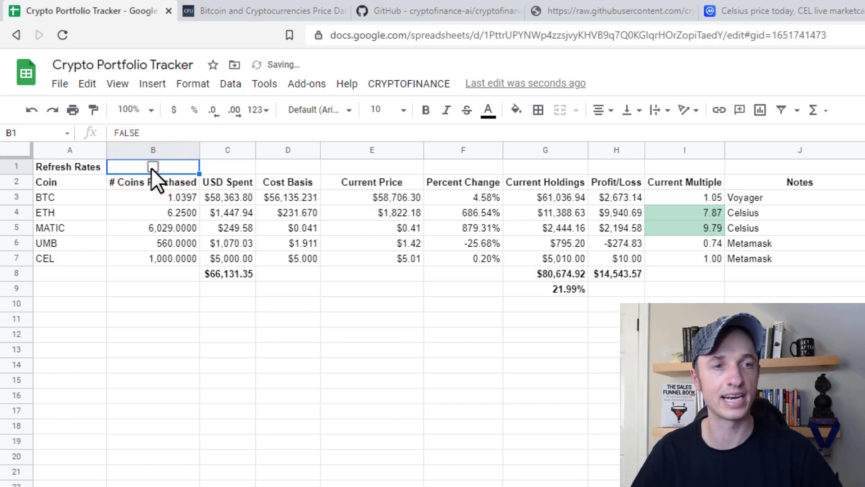
pyautogui.click(152, 168)
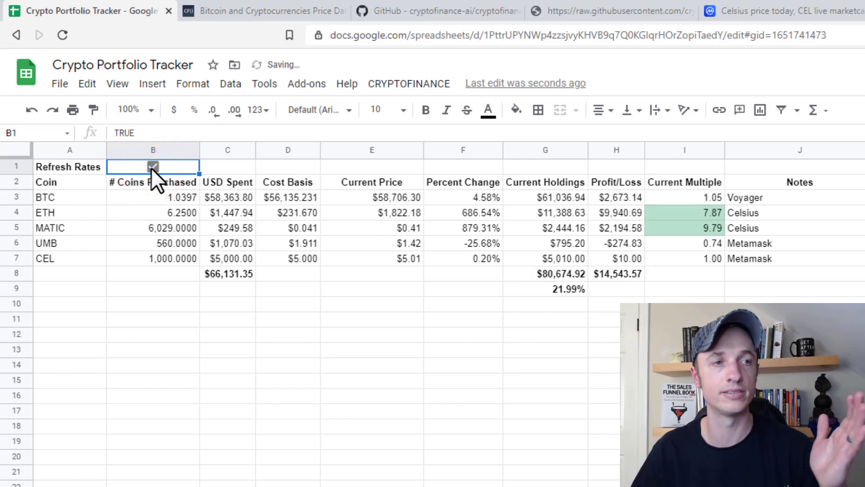
pyautogui.click(152, 168)
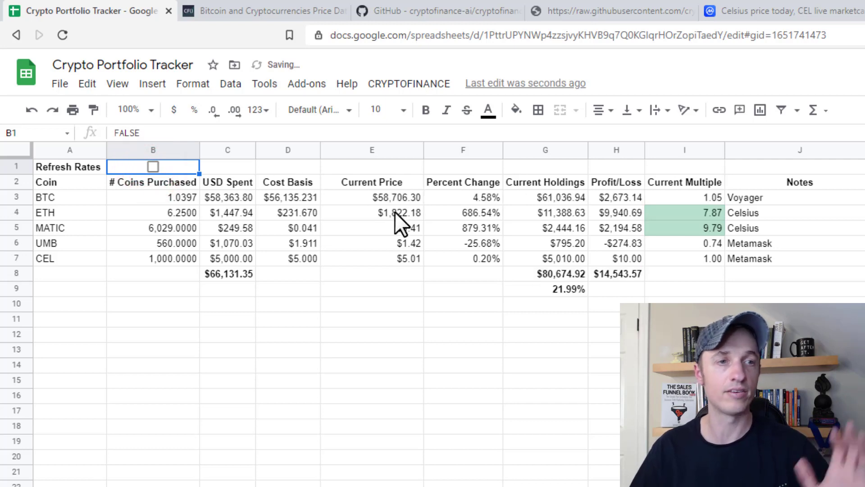